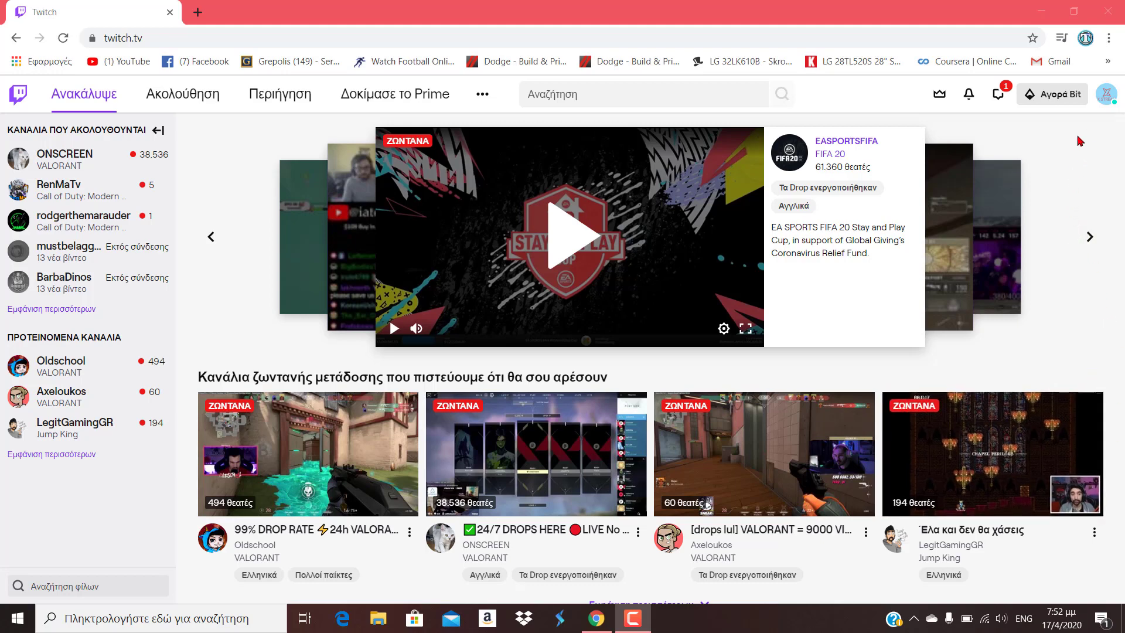
Open the account's channel and video settings and check how long past broadcasts are stored.
click(1106, 97)
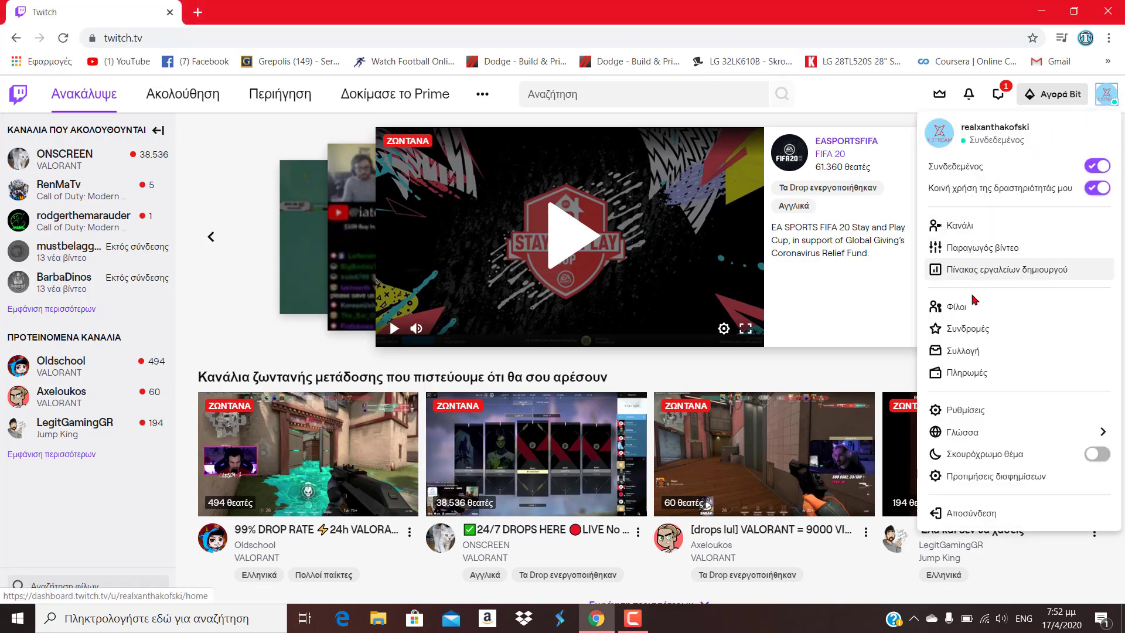
click(962, 417)
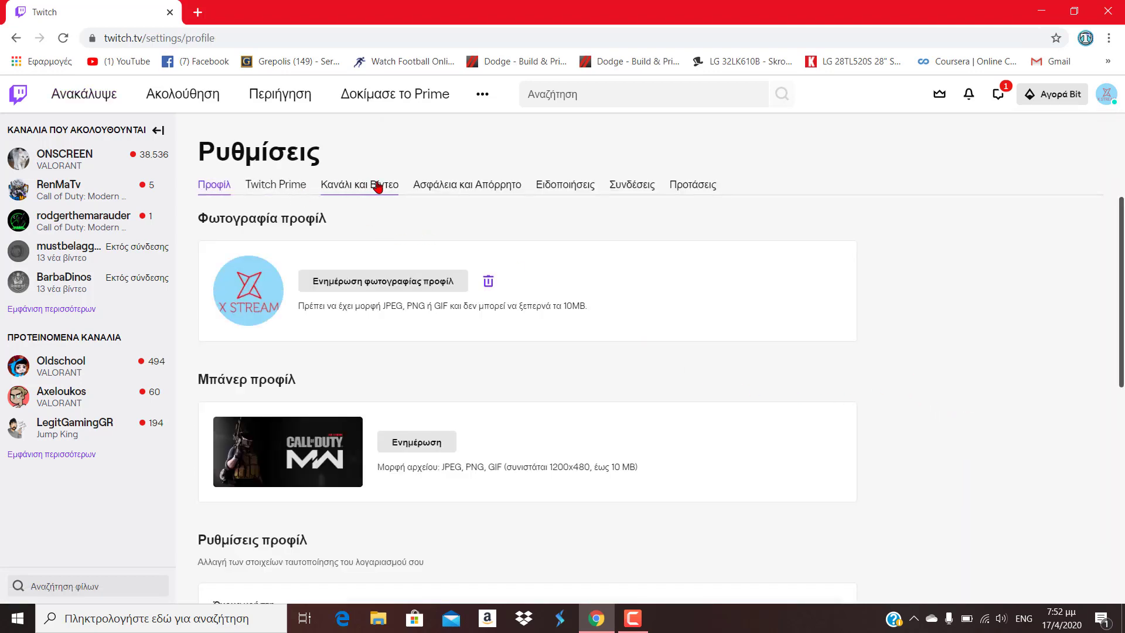
click(359, 185)
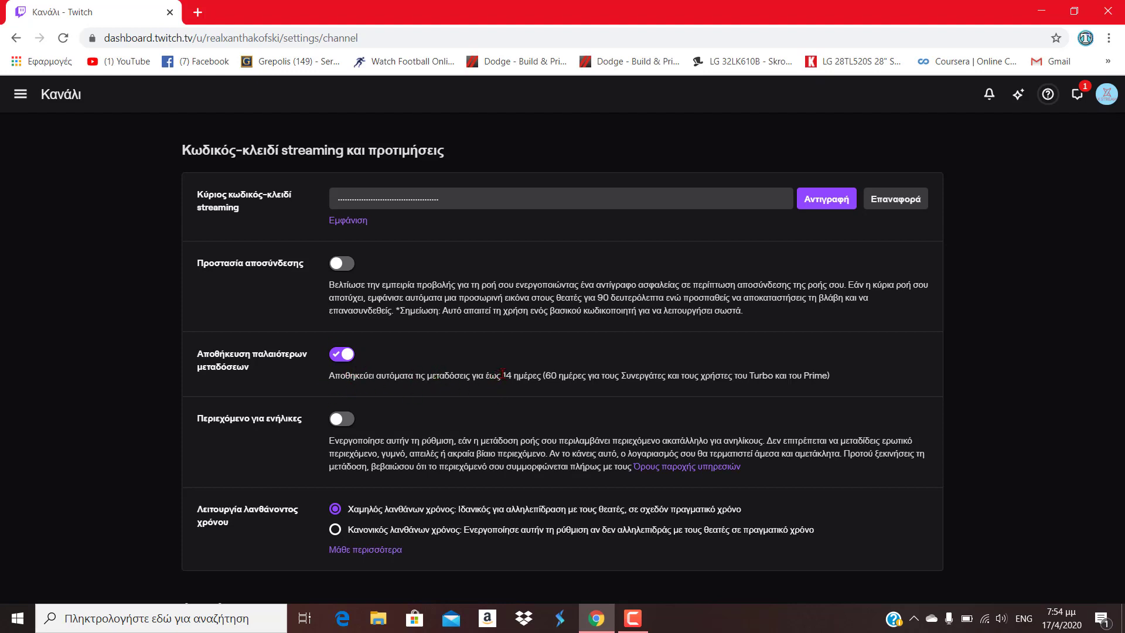
click(547, 375)
Return to the account's own channel page and open the Video Producer.
click(1108, 96)
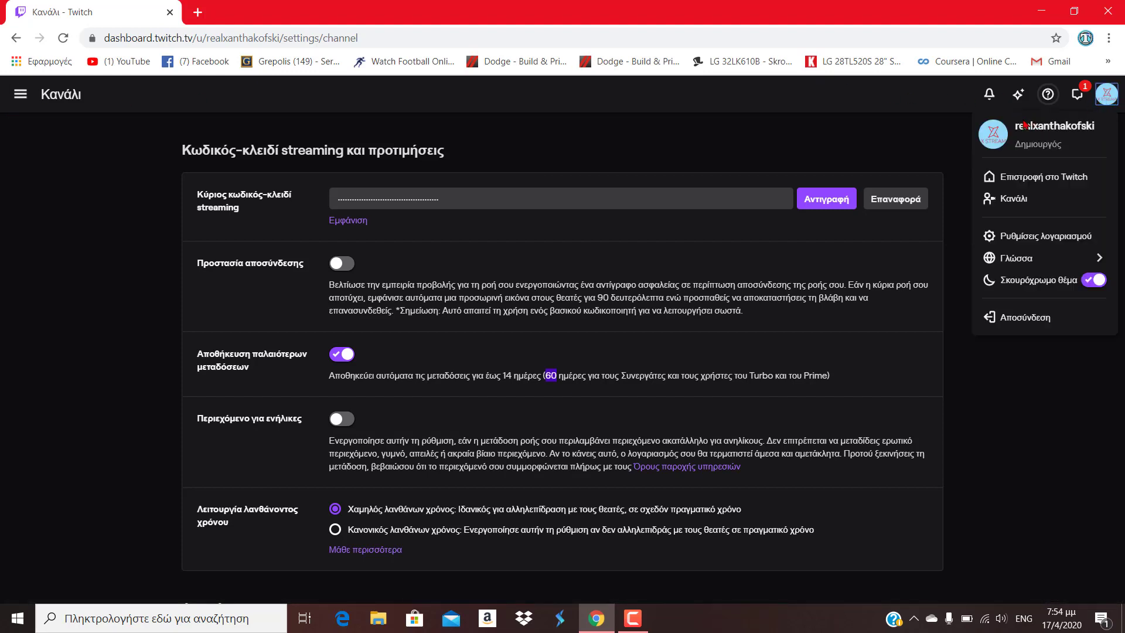
click(1010, 208)
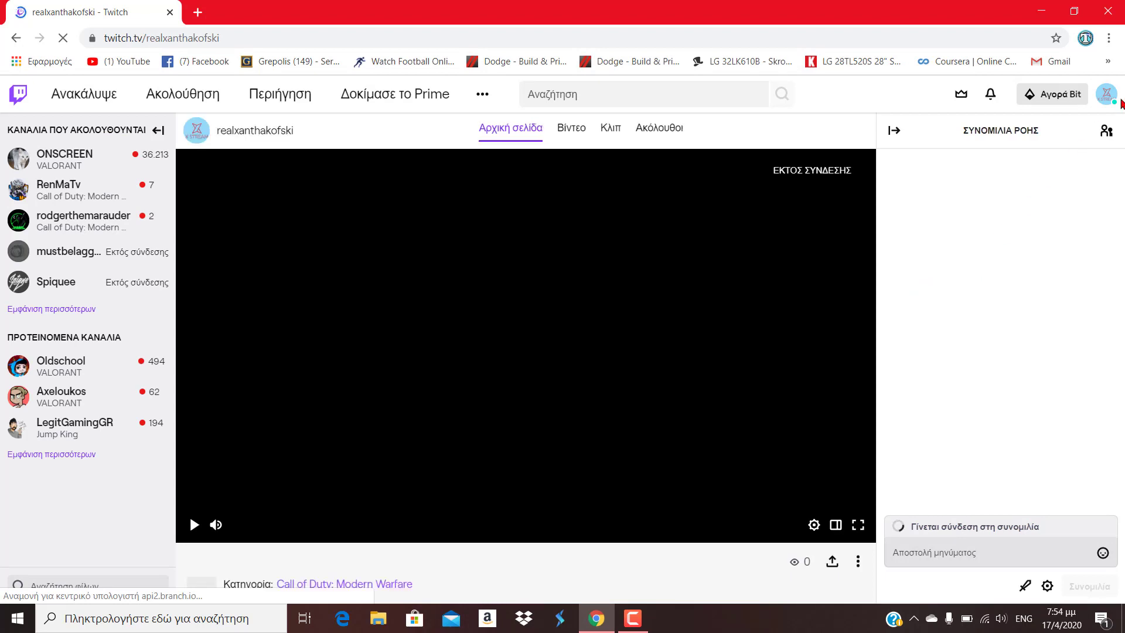
click(1108, 100)
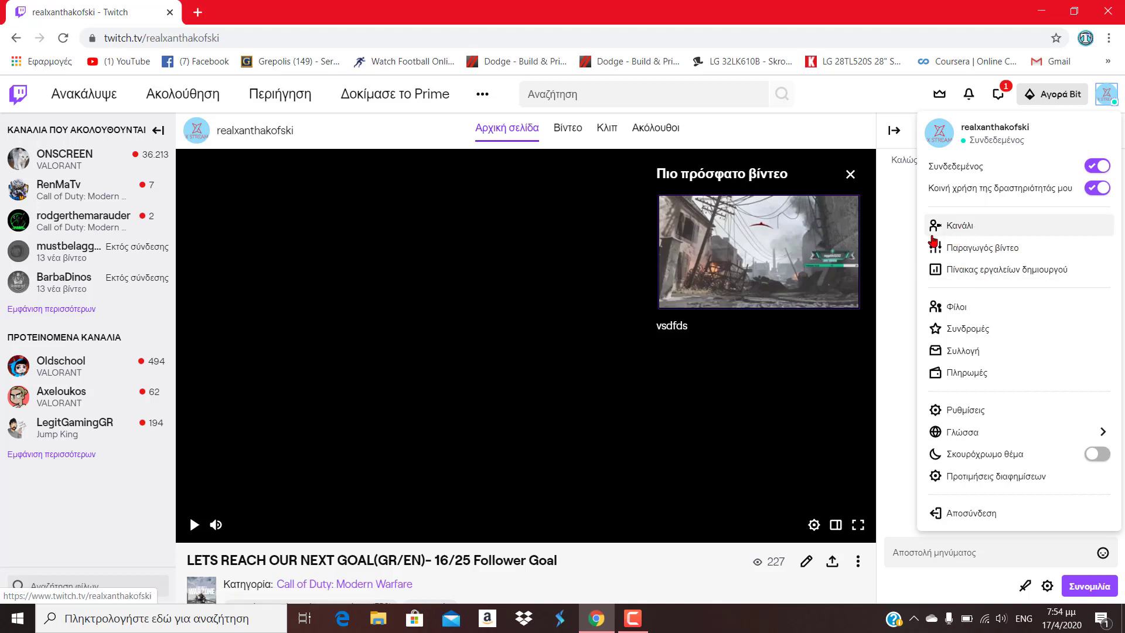
click(979, 250)
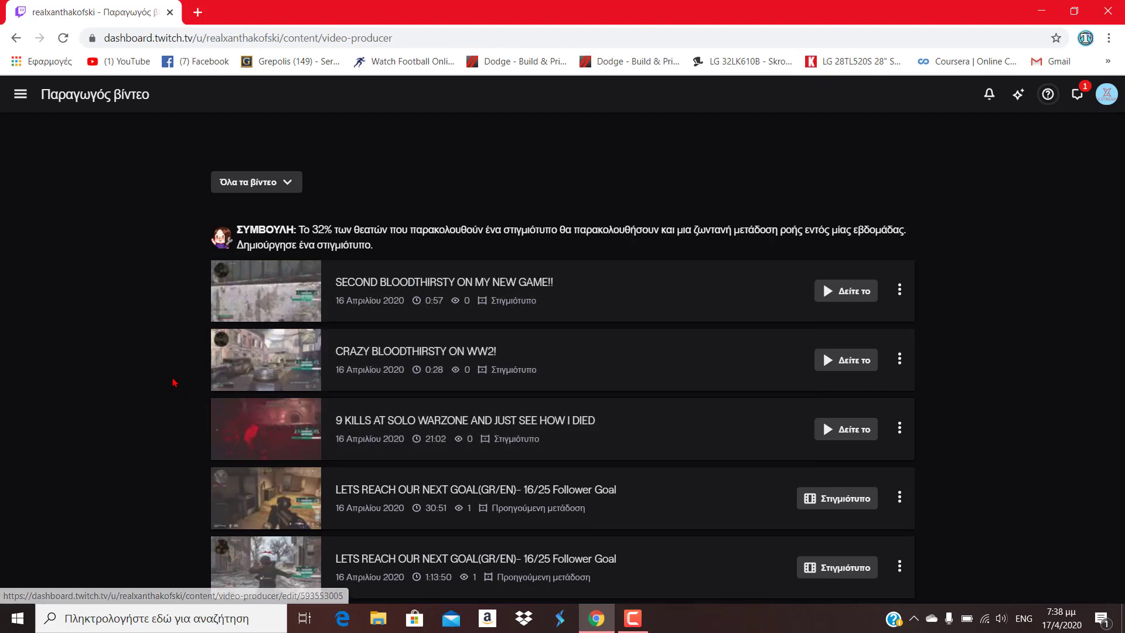
Open the 18:22 past broadcast "LETS REACH OUR NEXT GOAL(GR/EN)- 15/25 Follower Goal" for highlighting and pause its playback.
scroll(170, 345, down, 2)
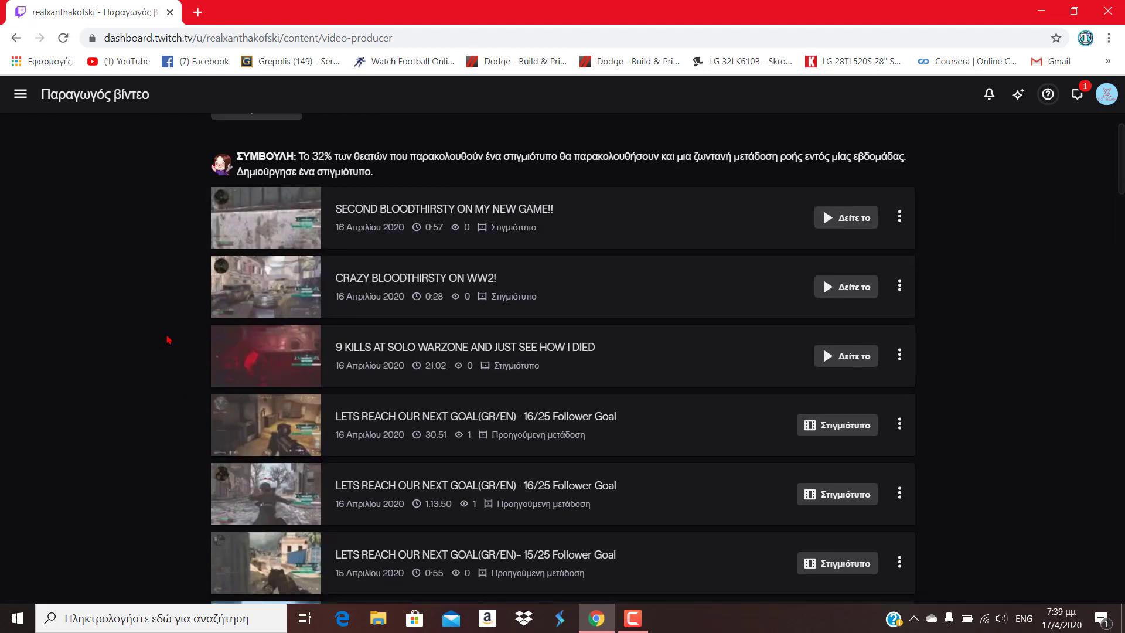
scroll(168, 339, down, 3)
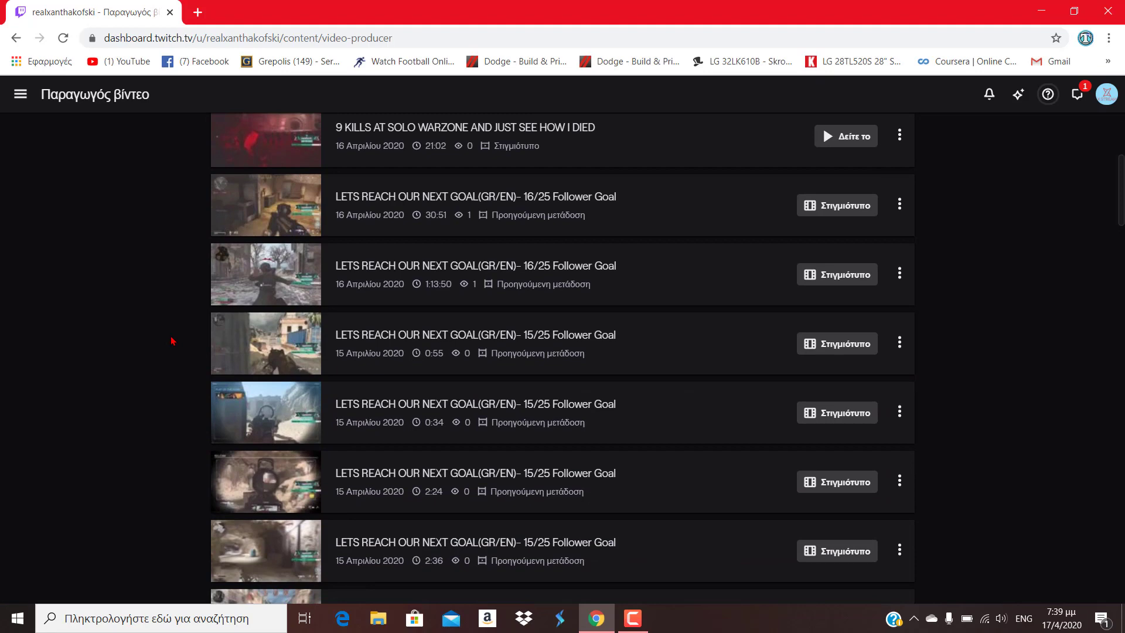
scroll(171, 339, down, 3)
scroll(174, 340, down, 6)
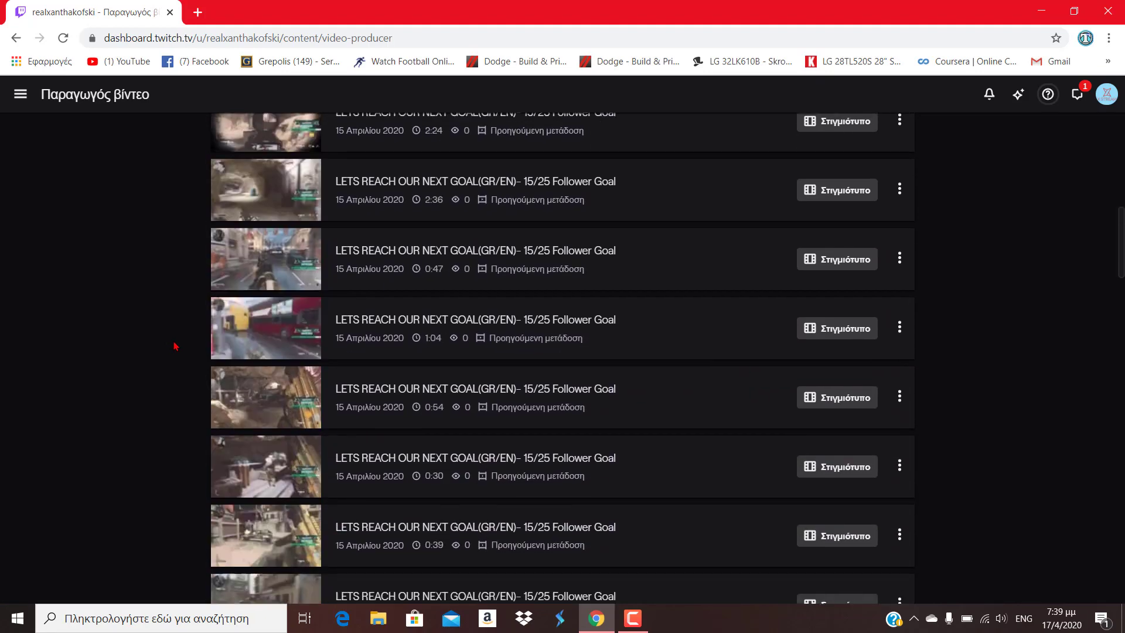
scroll(174, 345, down, 5)
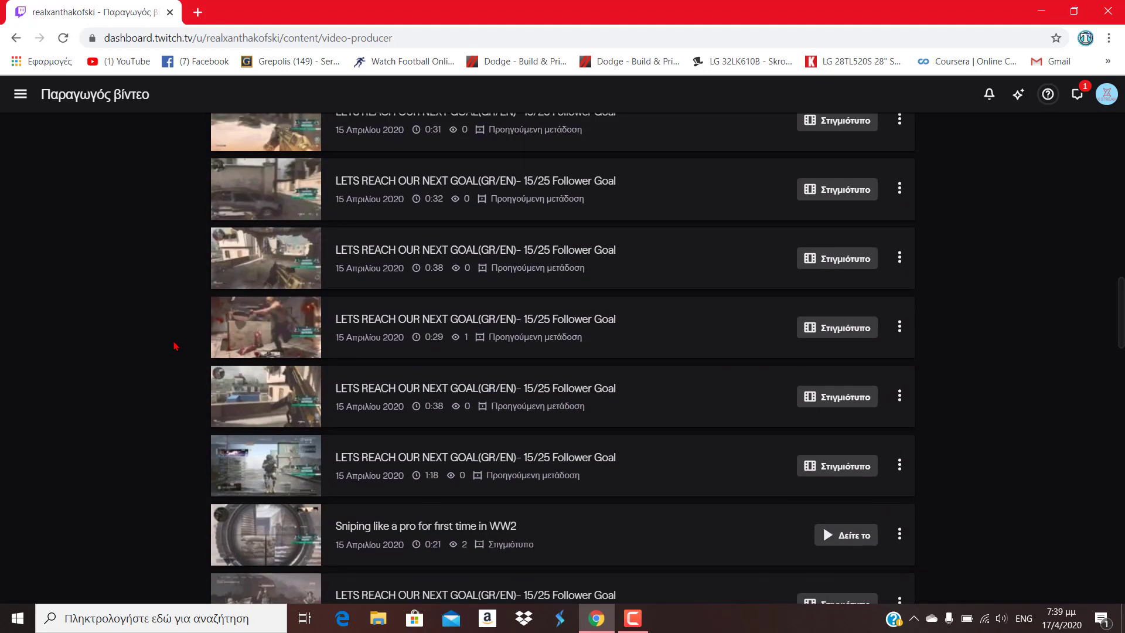
scroll(175, 346, down, 2)
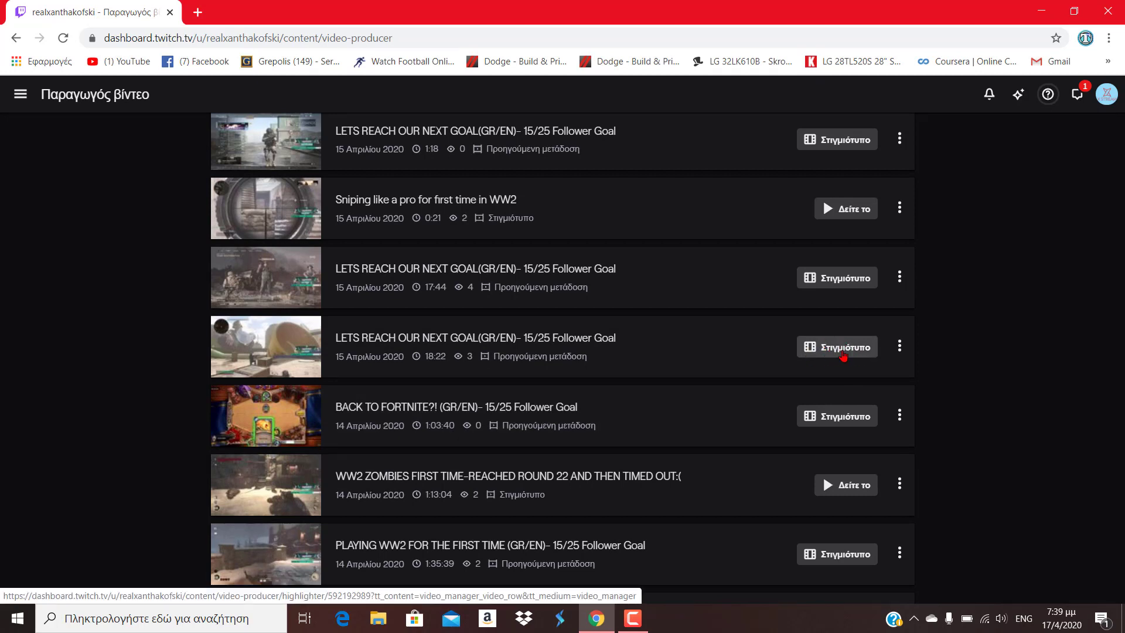
click(842, 354)
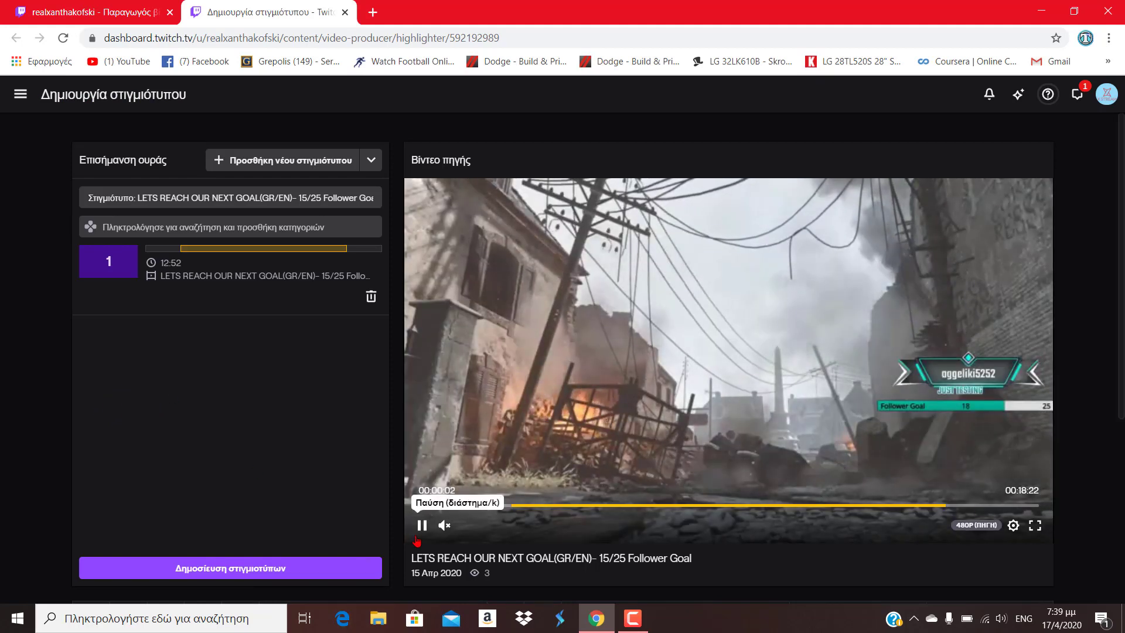
click(419, 532)
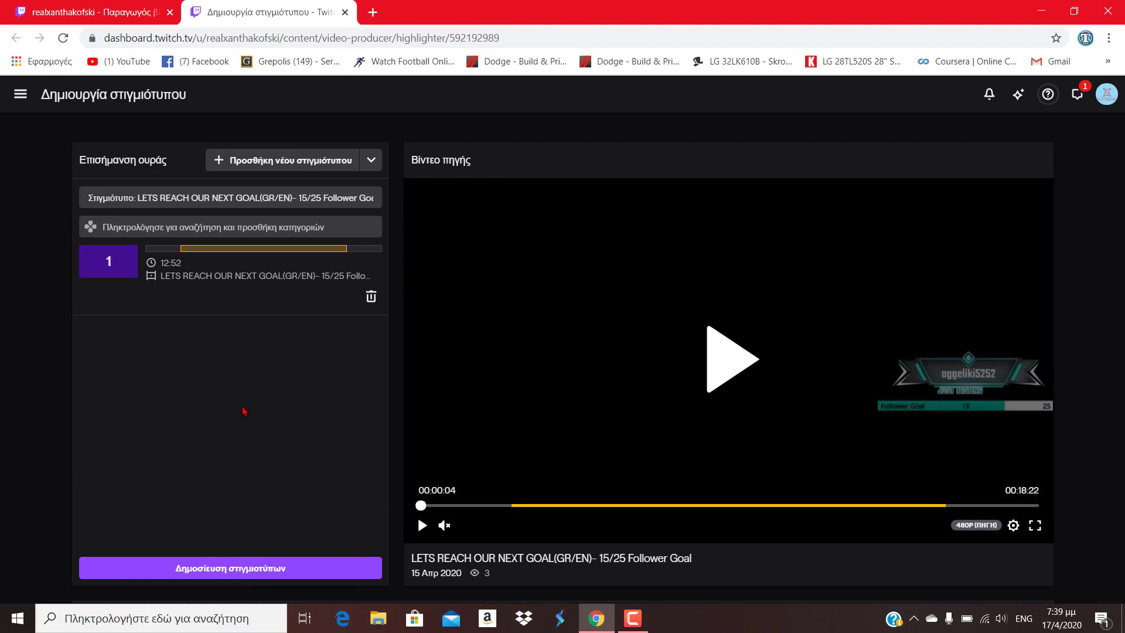
Adjust the highlight segment on the timeline so it starts at 15:09 and ends at 18:22.
scroll(242, 413, down, 3)
scroll(245, 418, down, 1)
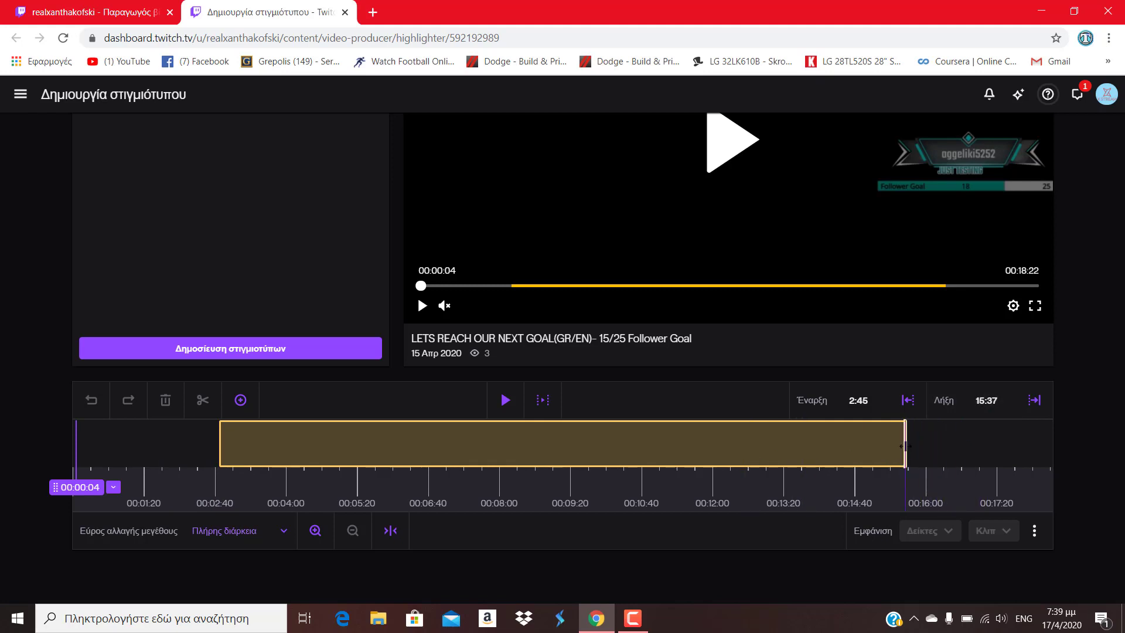
drag(905, 447, 1070, 439)
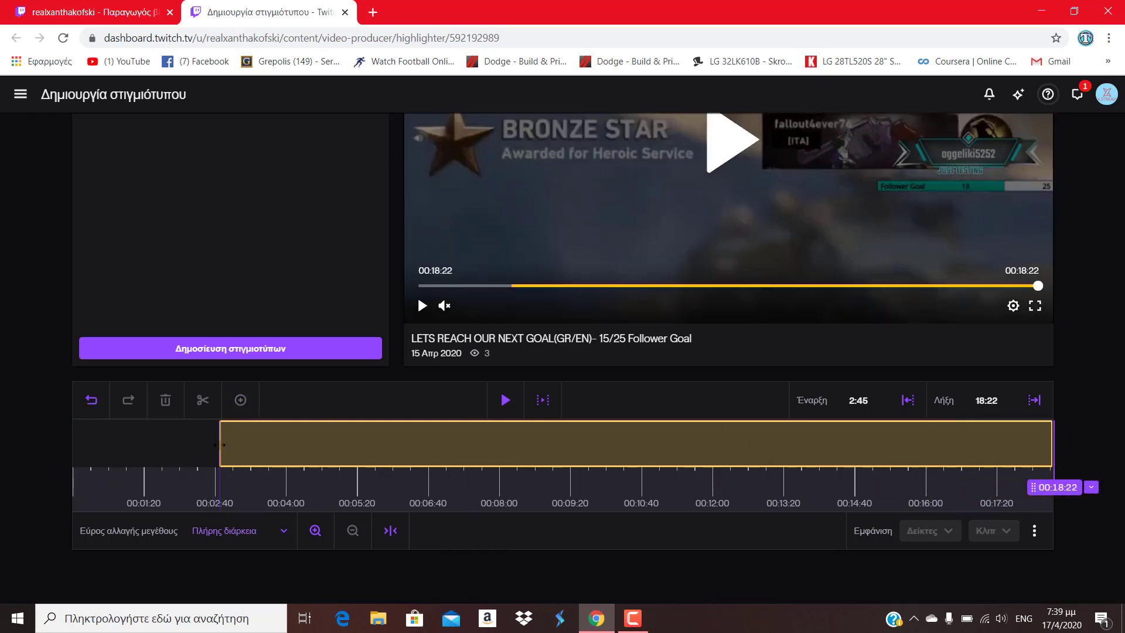
drag(222, 444, 884, 437)
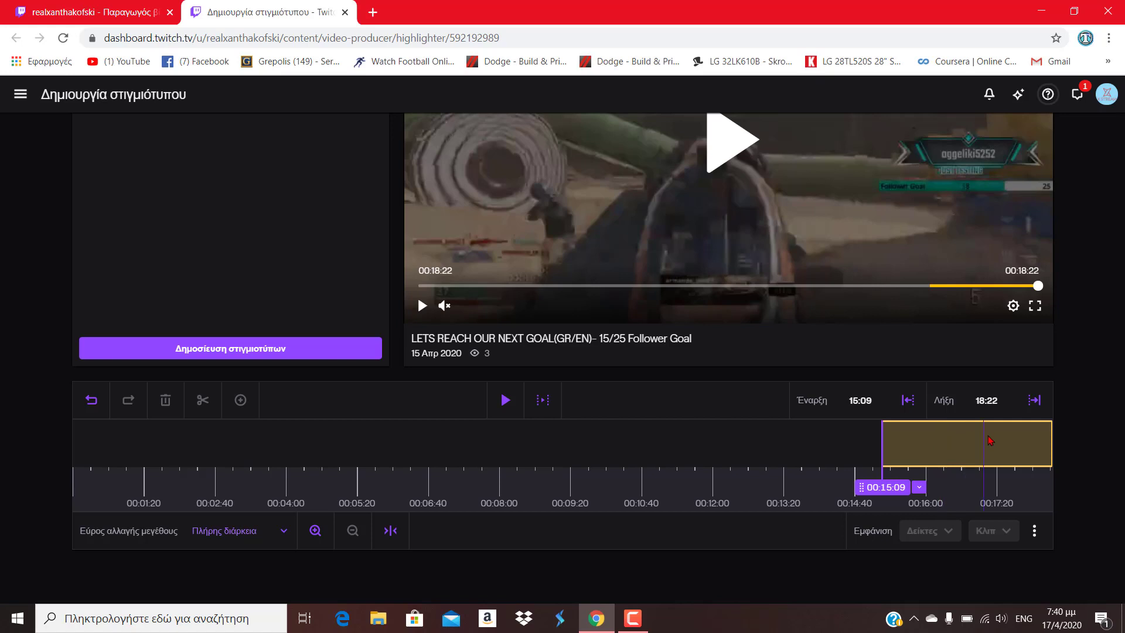
Split the highlight segment into three parts, with cuts at about 16:11 and 17:01.
click(938, 441)
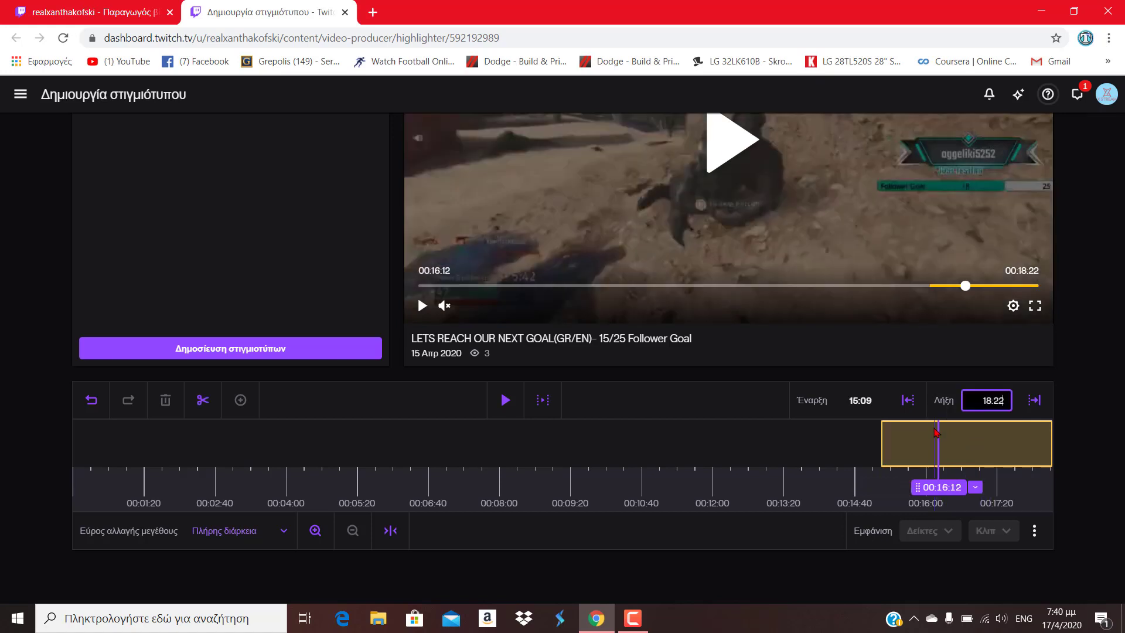
click(936, 437)
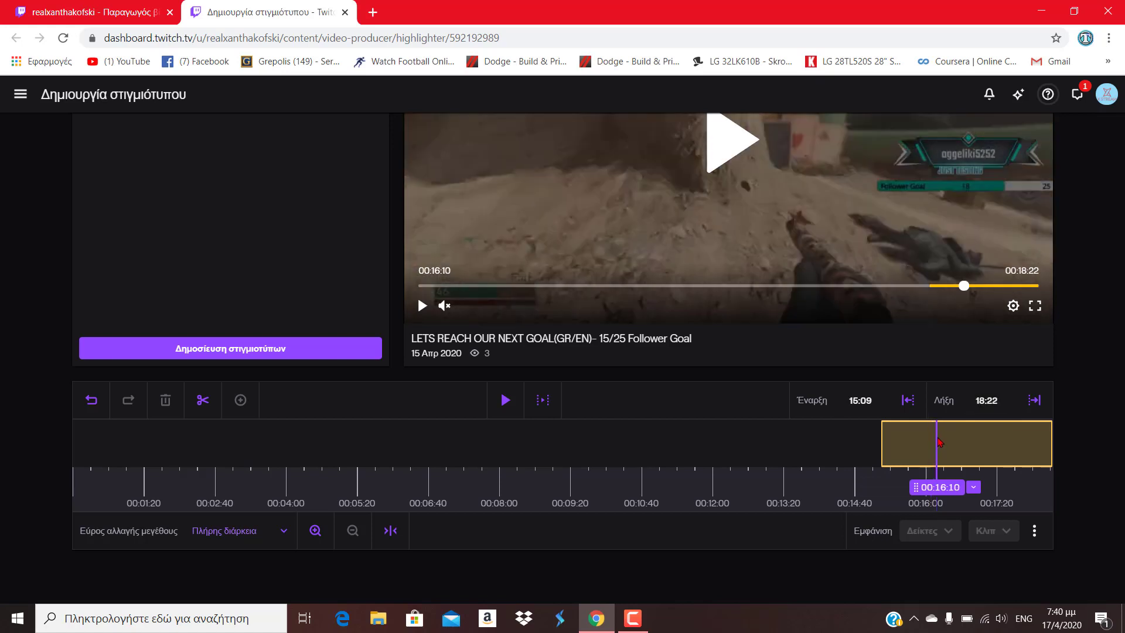
click(200, 405)
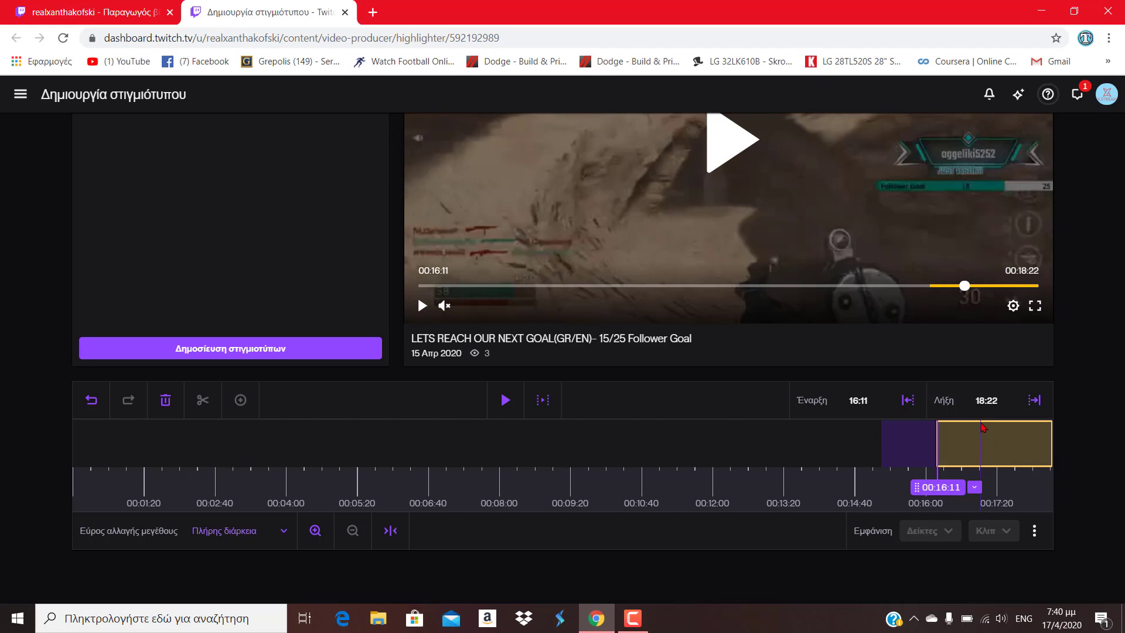
click(981, 427)
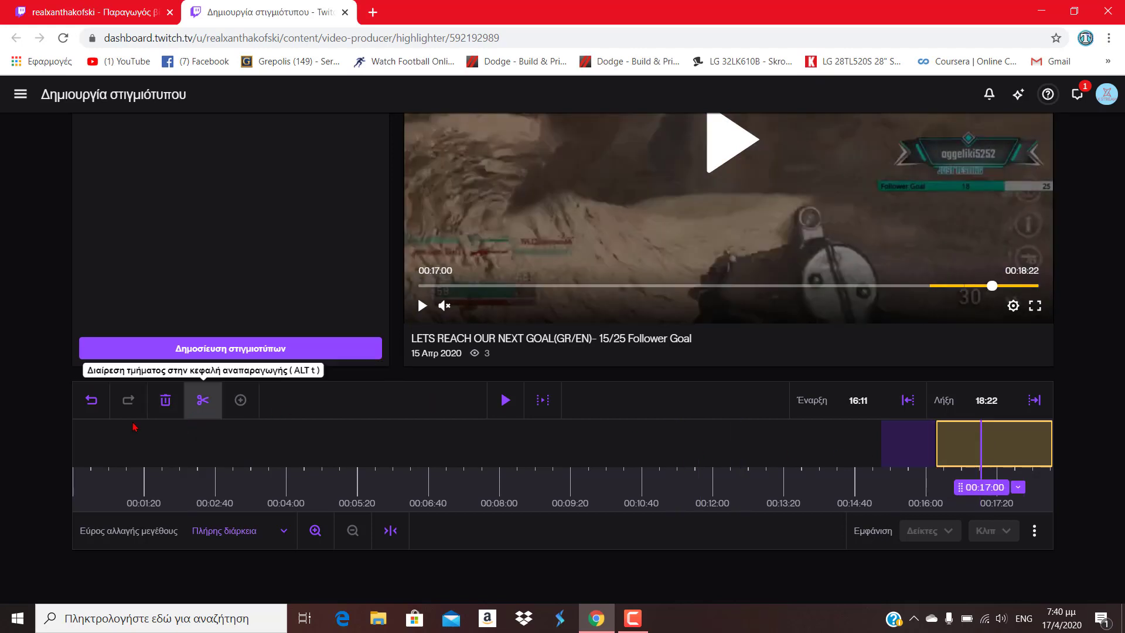
click(202, 414)
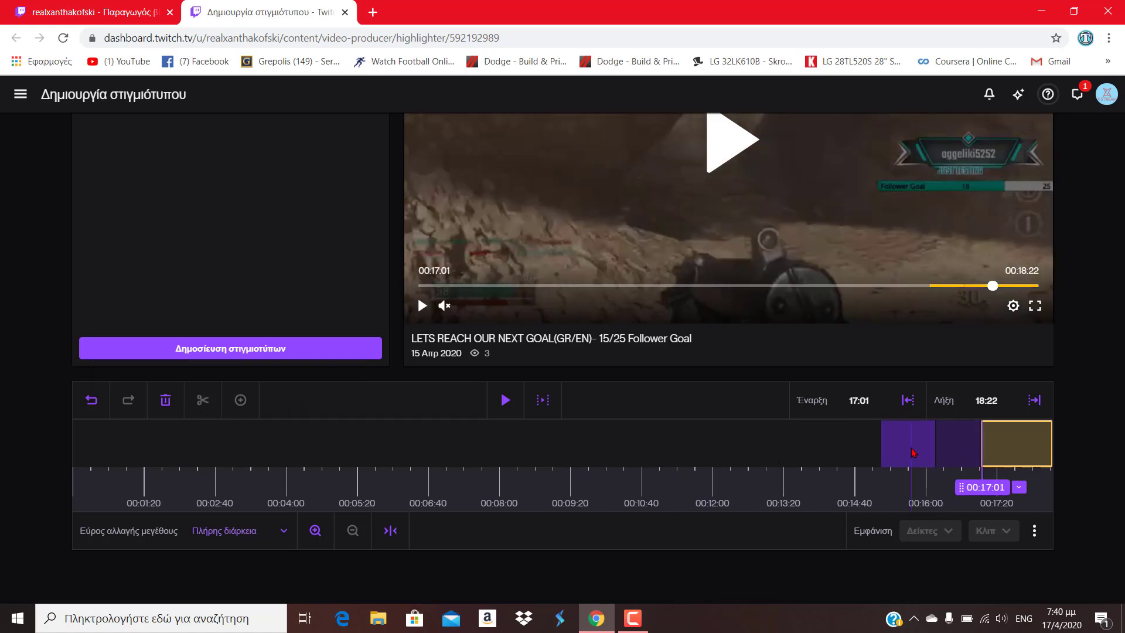
Delete the middle segment running from 16:11 to 17:00 from the highlight.
click(940, 447)
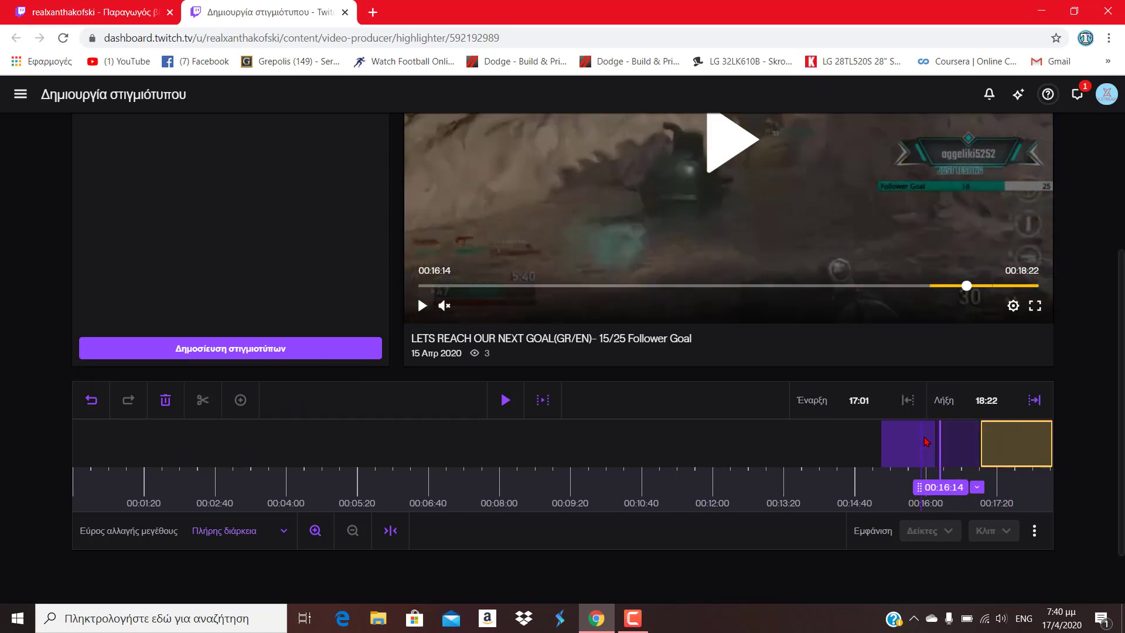
click(924, 440)
click(962, 443)
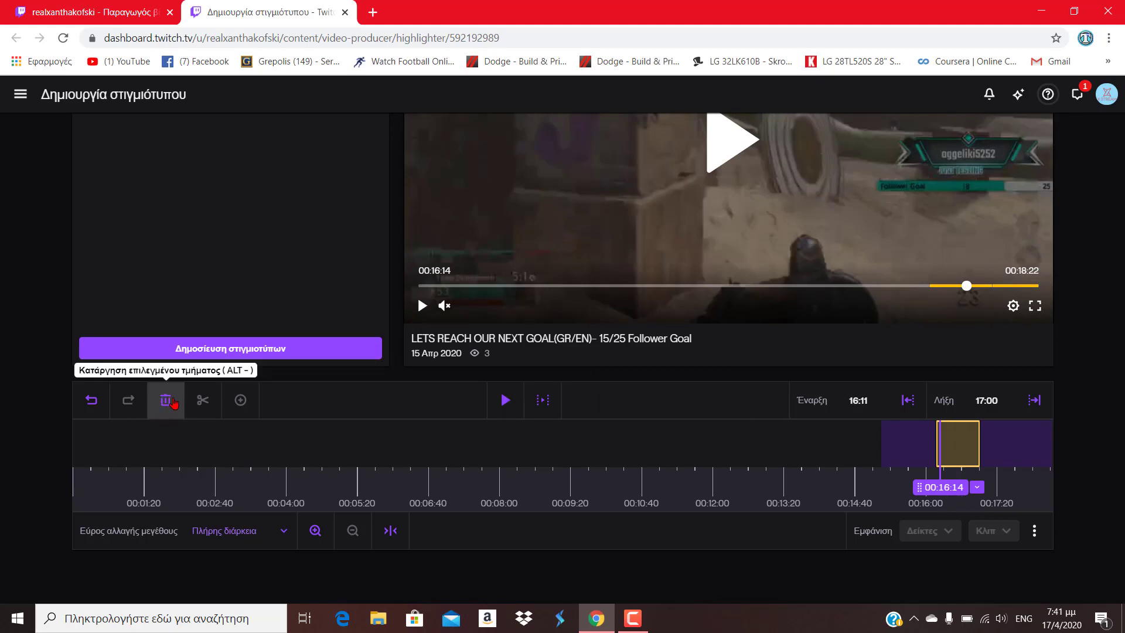
click(166, 402)
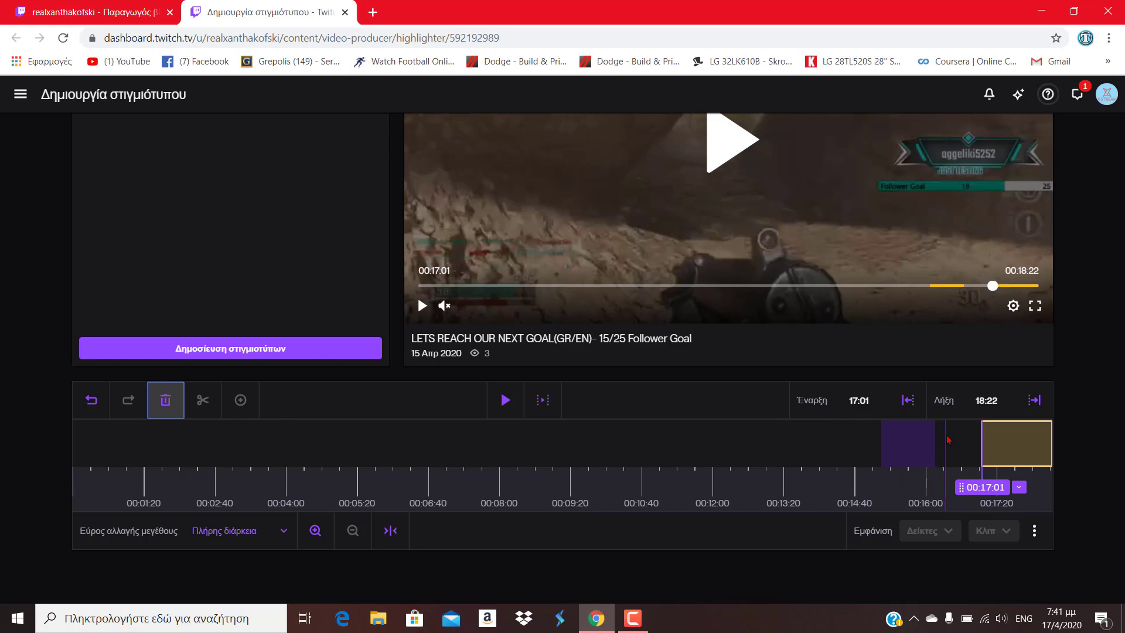
Replace the first highlight's title with "fafdst".
scroll(247, 424, up, 3)
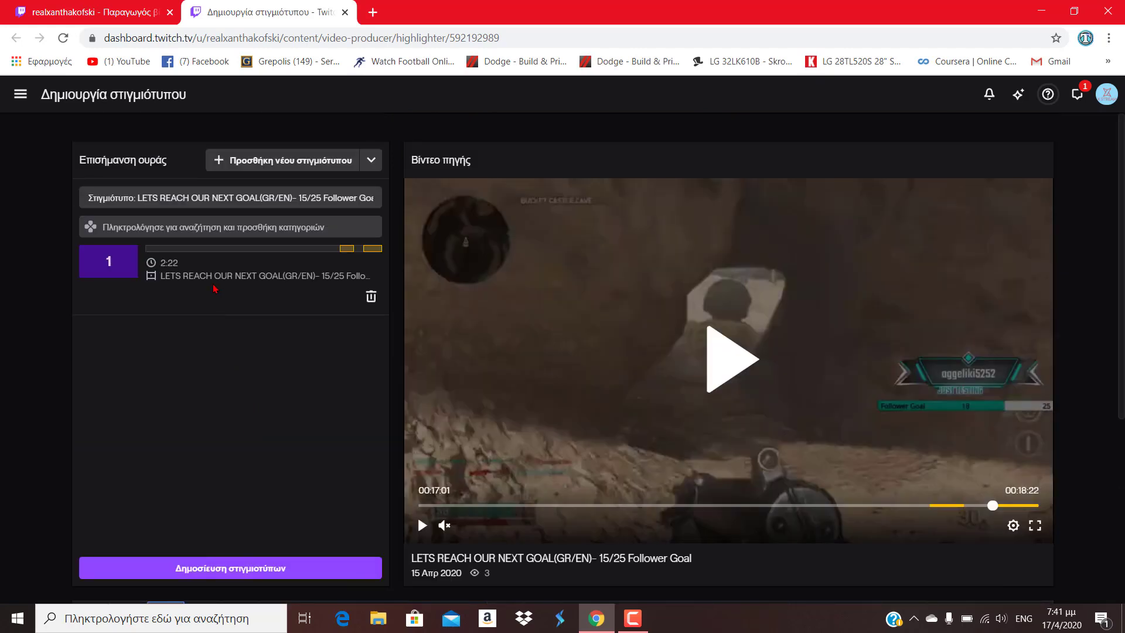
drag(346, 197, 87, 221)
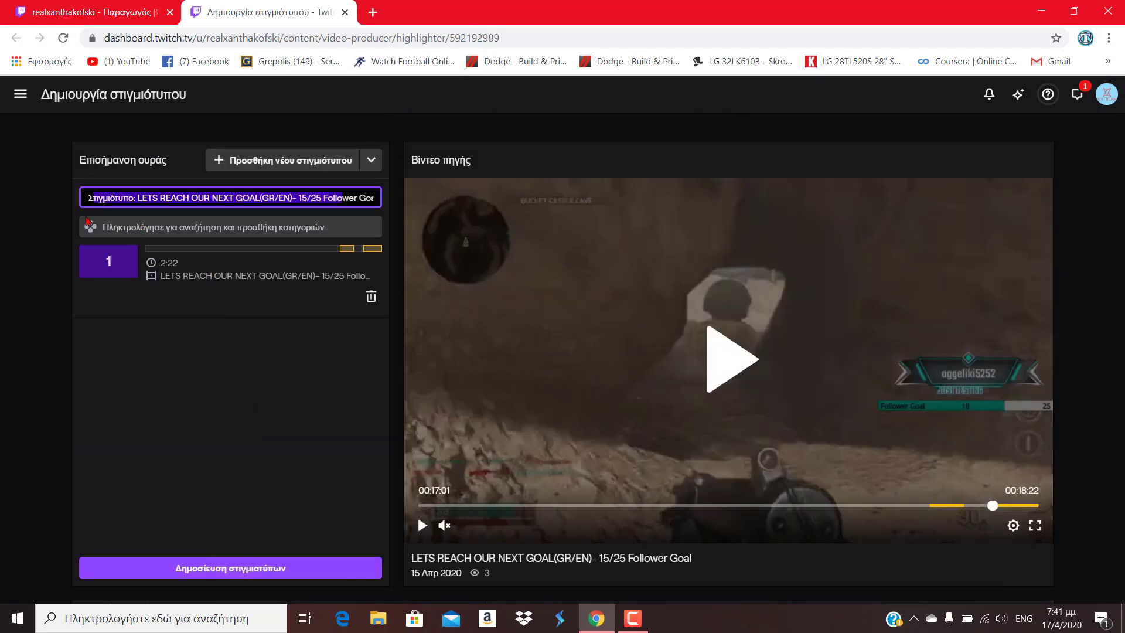
key(BackSpace)
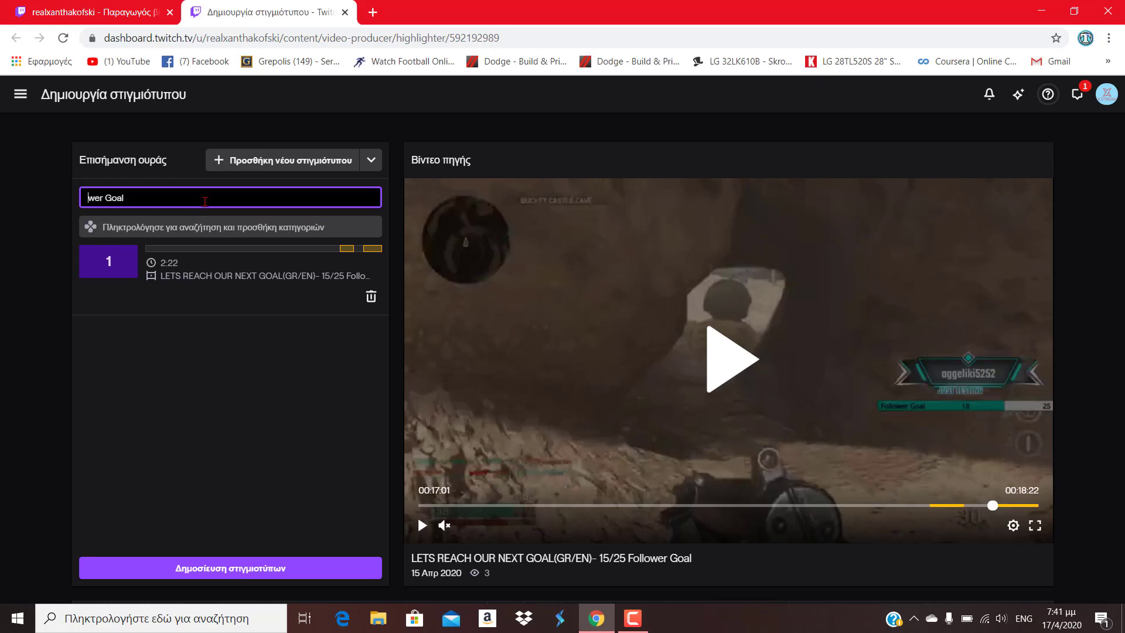
drag(97, 203, 87, 202)
key(BackSpace)
text(fafdst)
Search the categories for "call" and assign Call of Duty: WWII to the highlight.
click(132, 229)
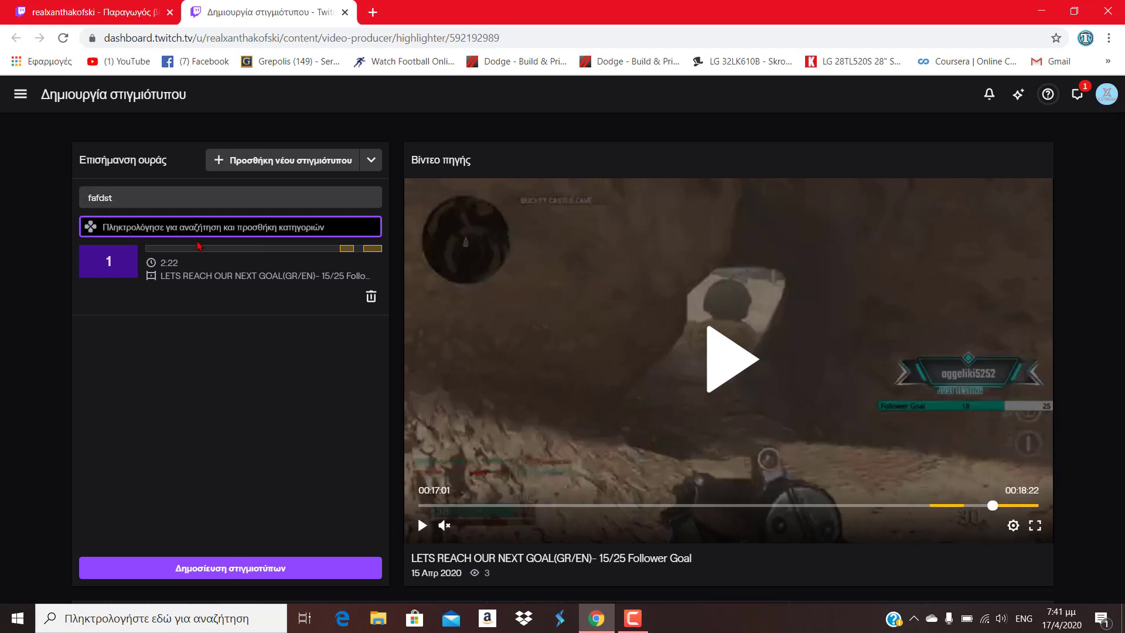
text(call)
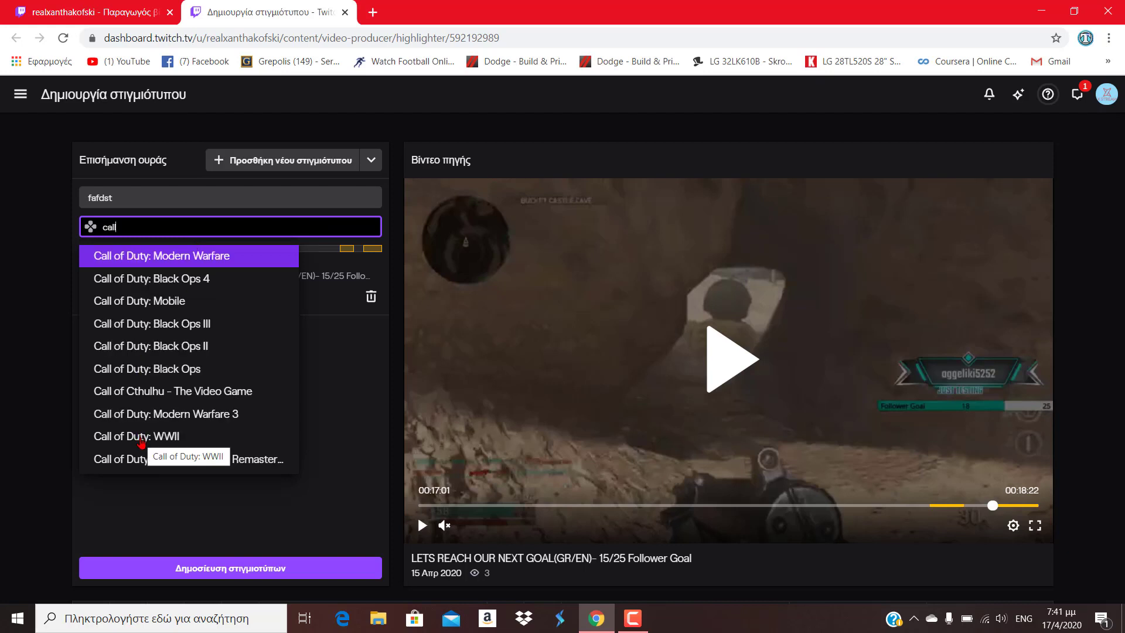
click(141, 438)
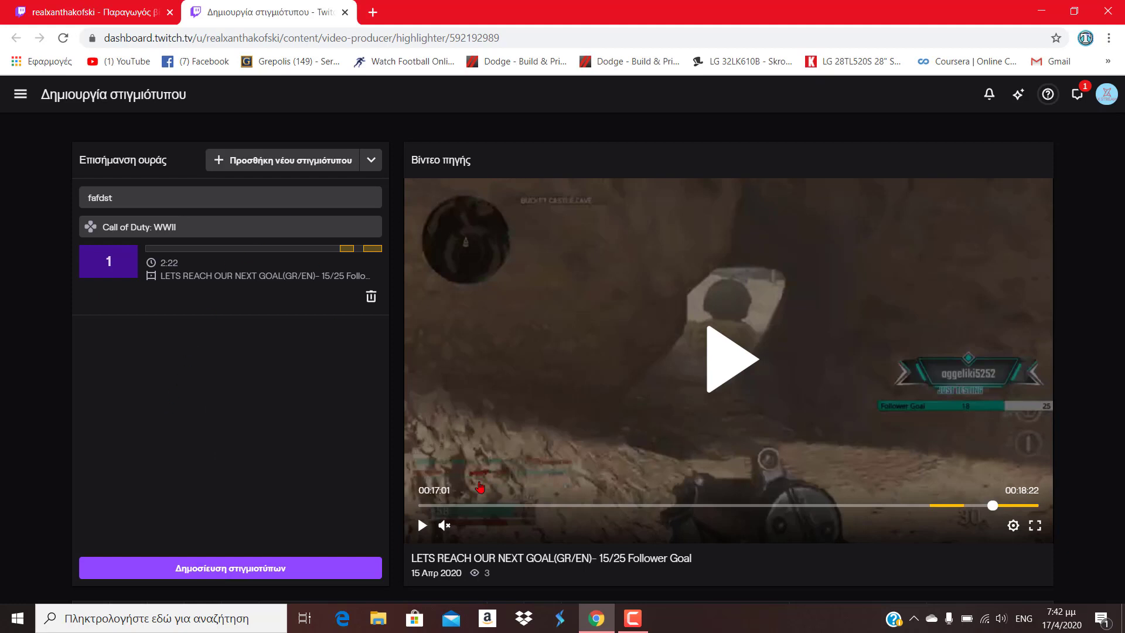
Add a second new highlight of the same source video to the highlight queue.
scroll(674, 446, down, 3)
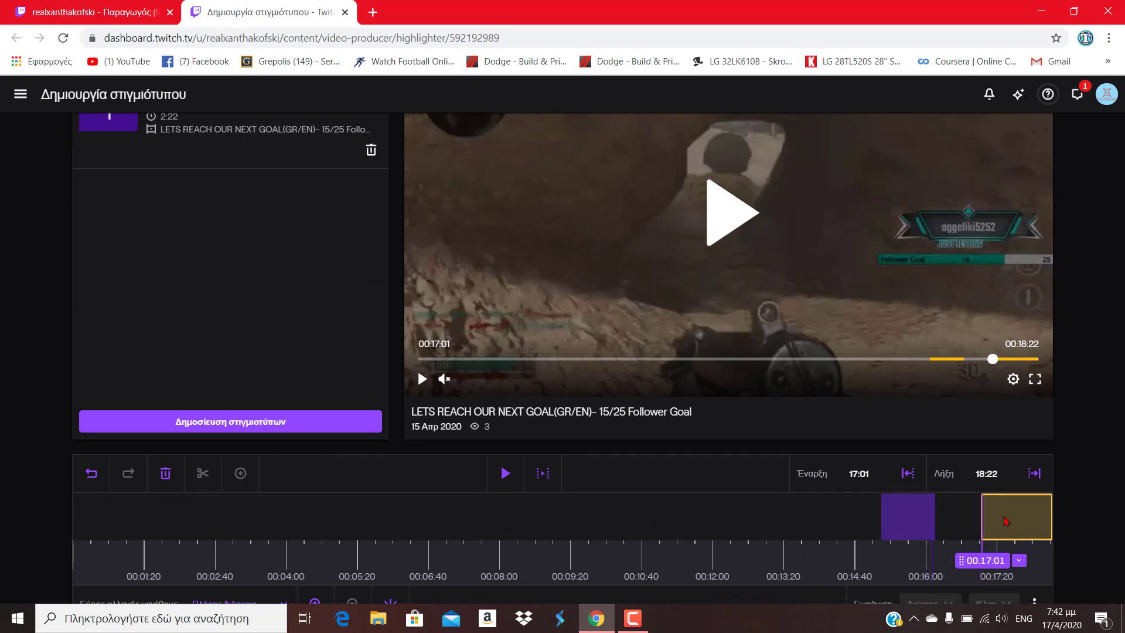
scroll(318, 371, up, 3)
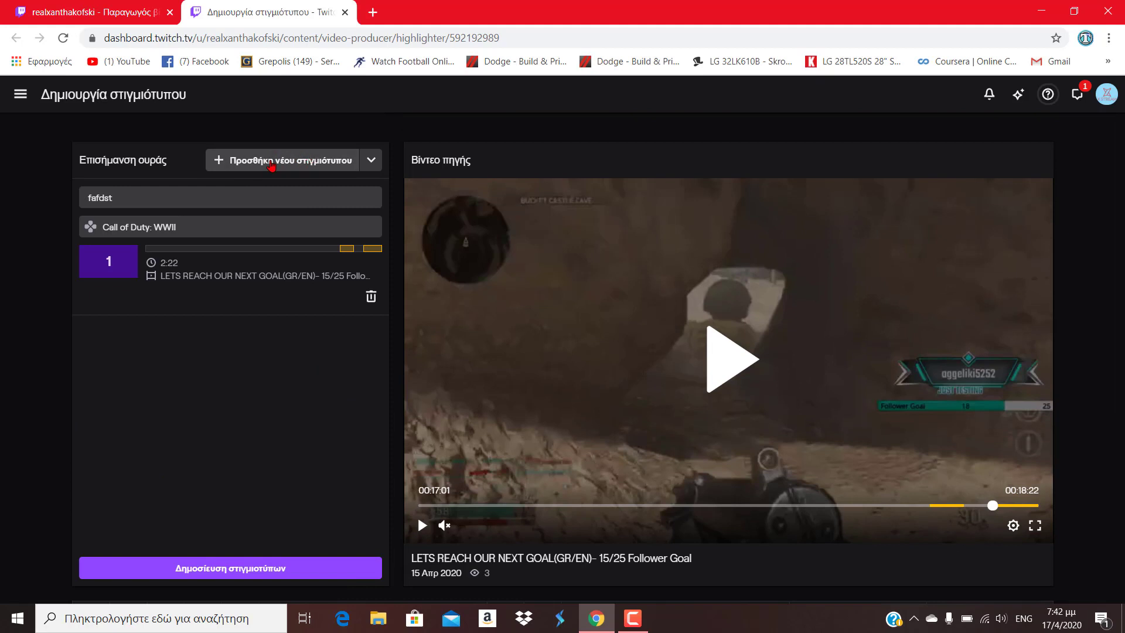
click(271, 166)
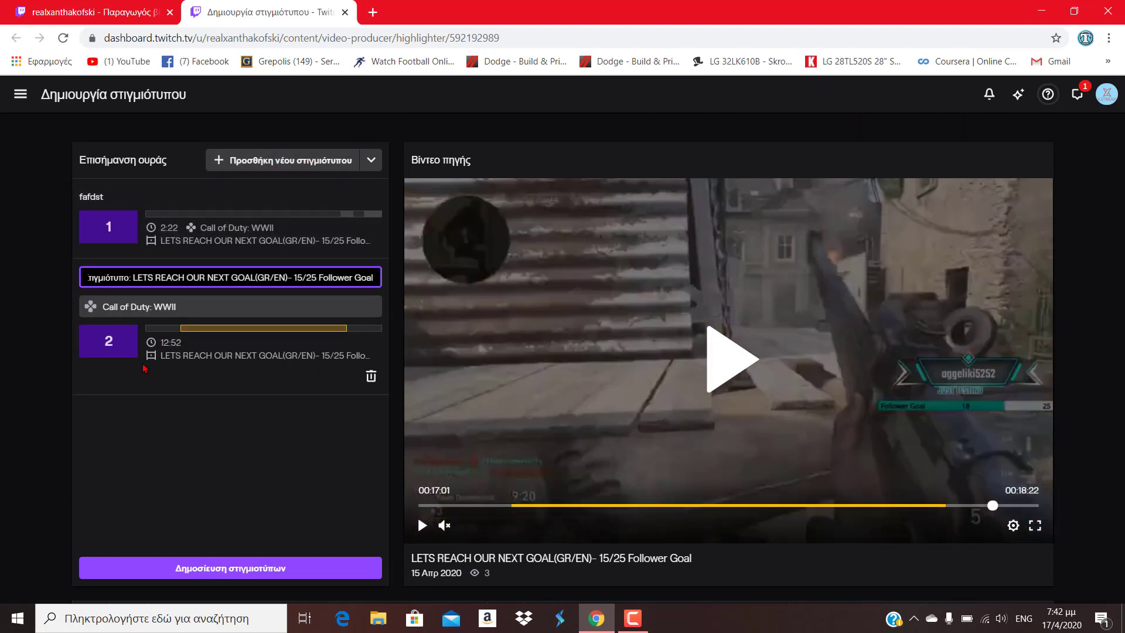
scroll(144, 368, down, 3)
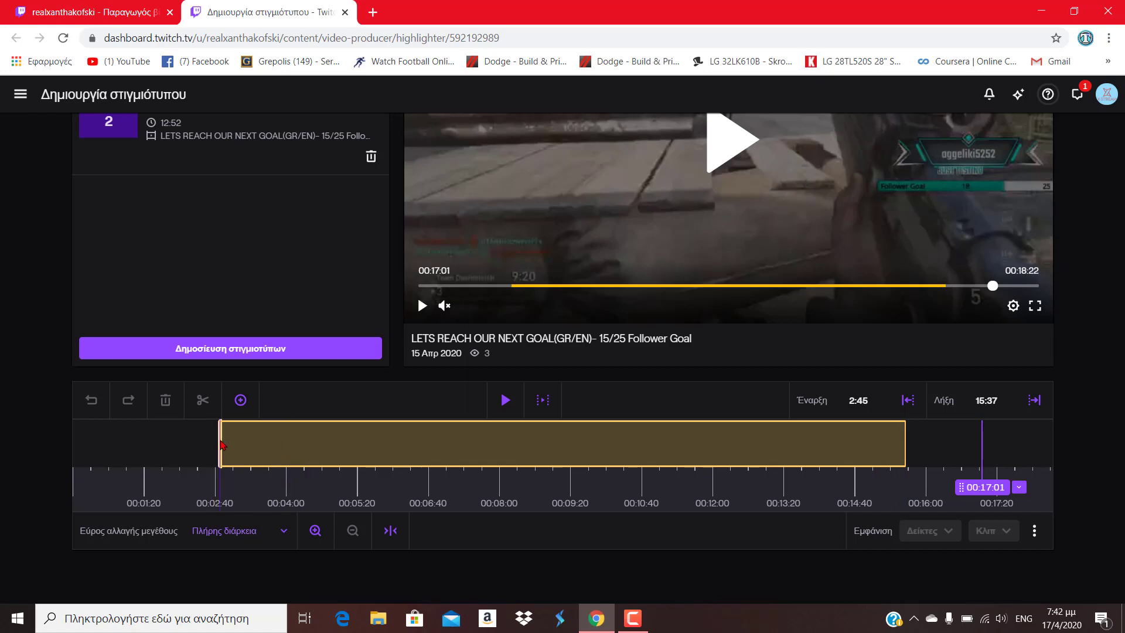
Trim the second highlight's segment so that it runs from 0:00 to 3:00.
drag(221, 442, 62, 434)
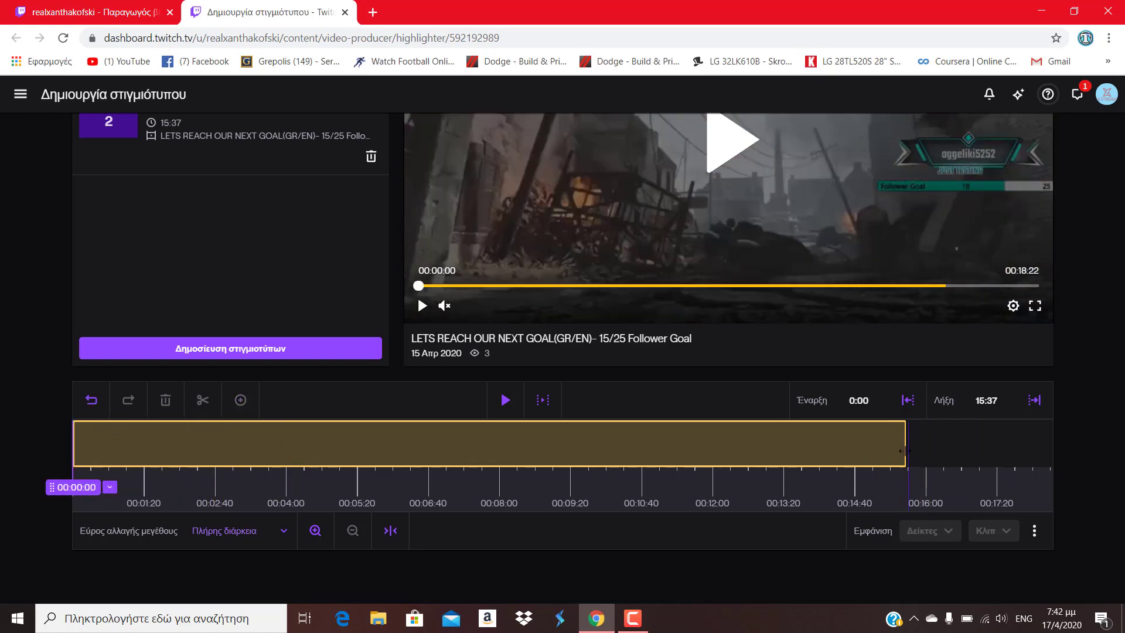
drag(905, 443, 233, 434)
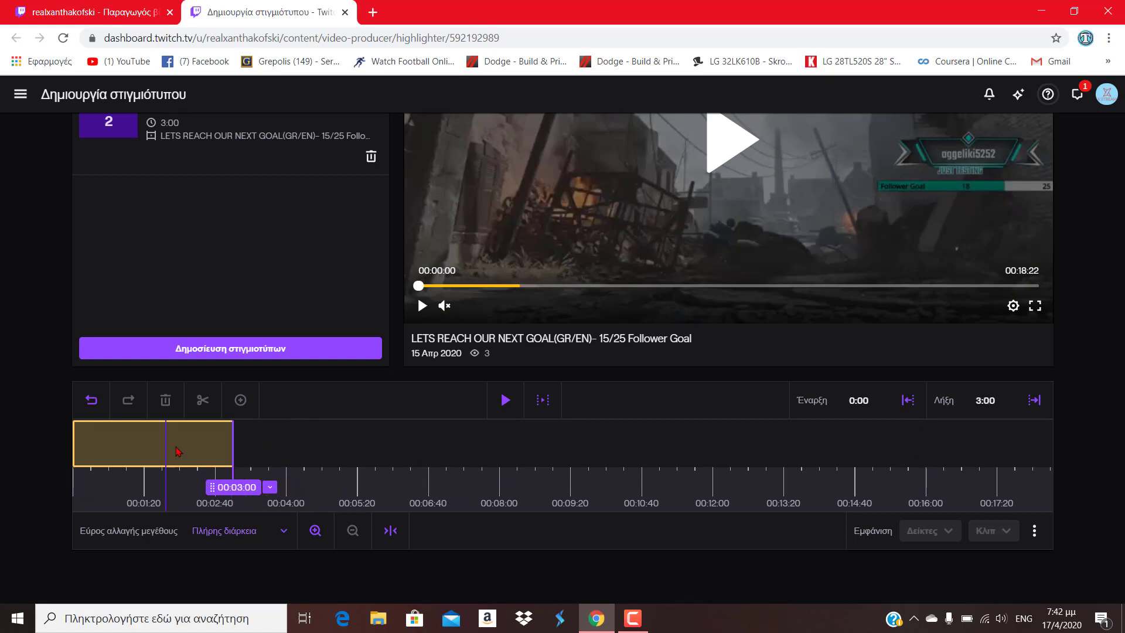
Replace the second highlight's title with "vsdfds" and publish the queued highlights.
scroll(228, 287, up, 4)
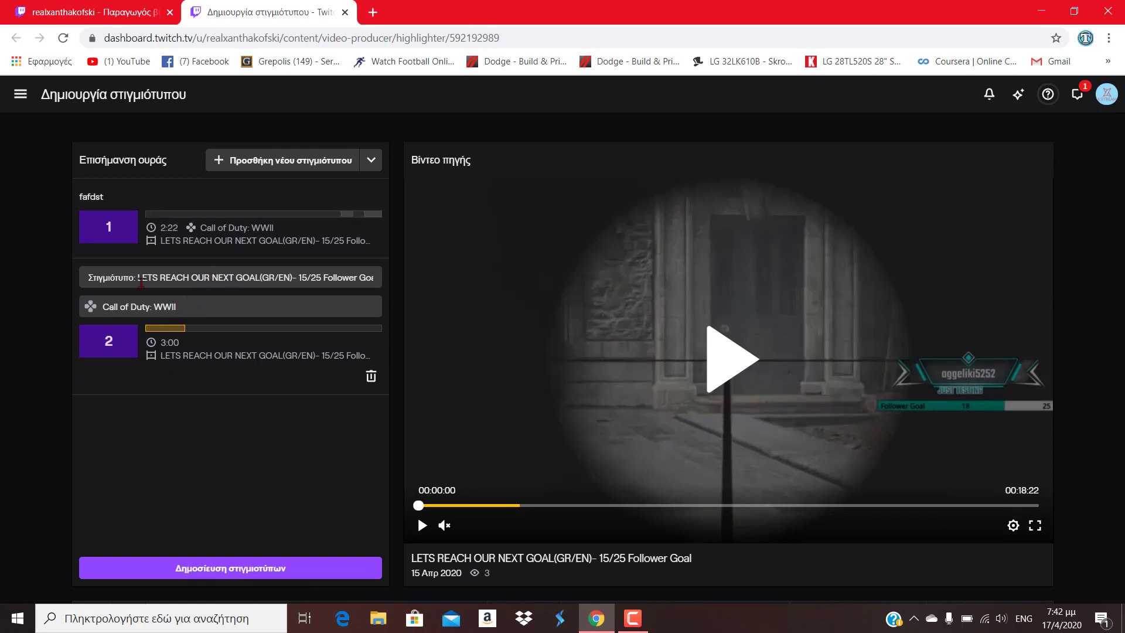
drag(99, 280, 231, 300)
key(BackSpace)
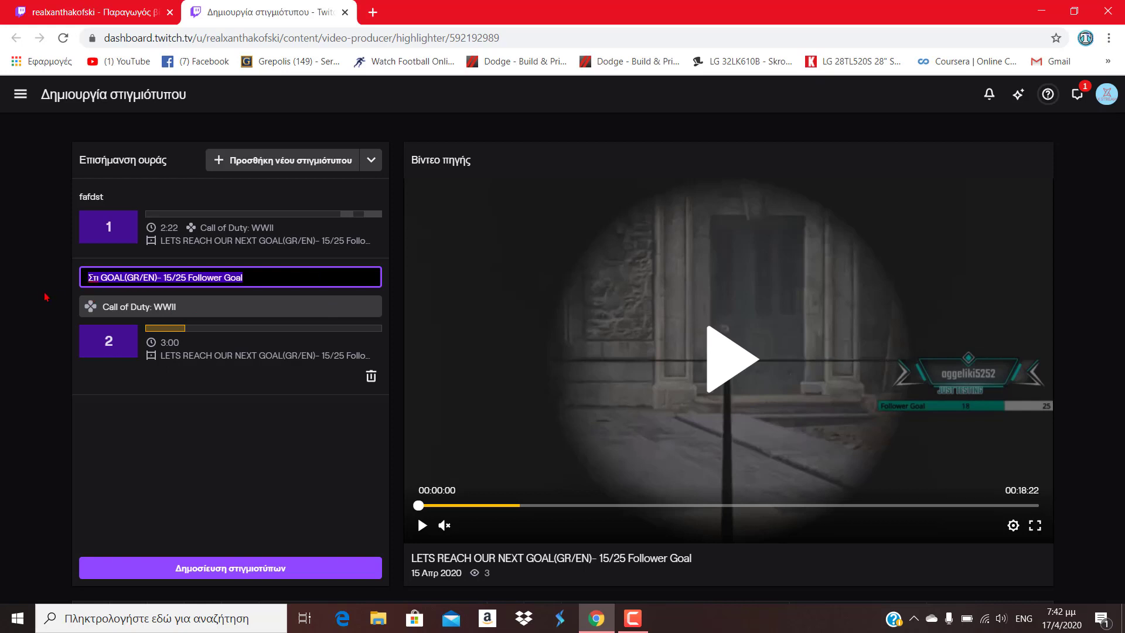
key(ctrl+a)
key(BackSpace)
text(vsdfds)
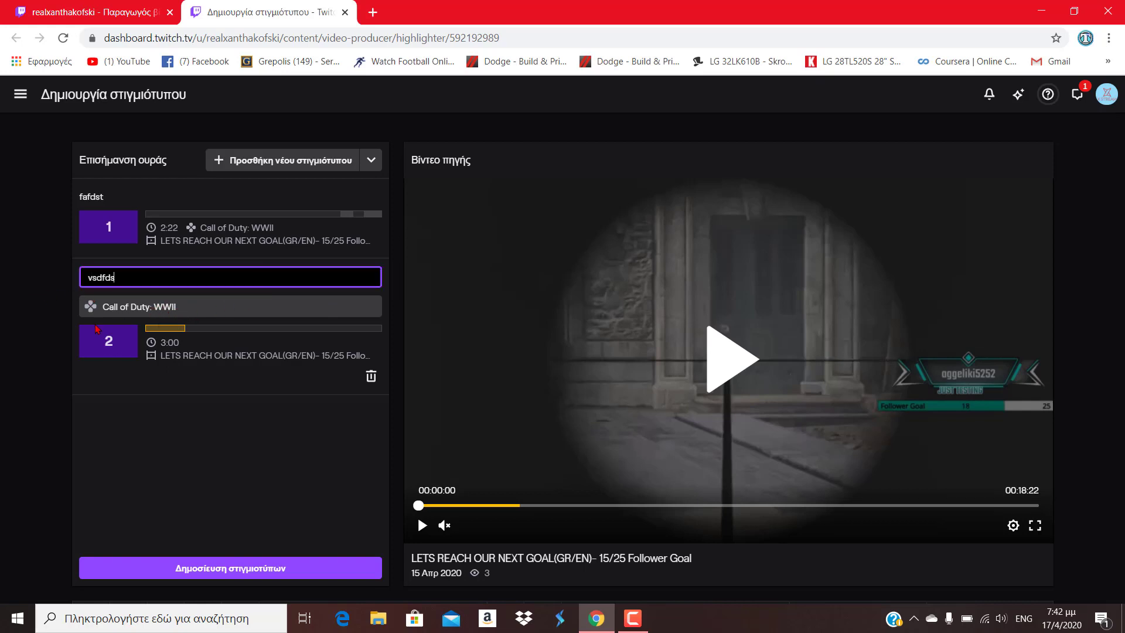
scroll(280, 199, down, 1)
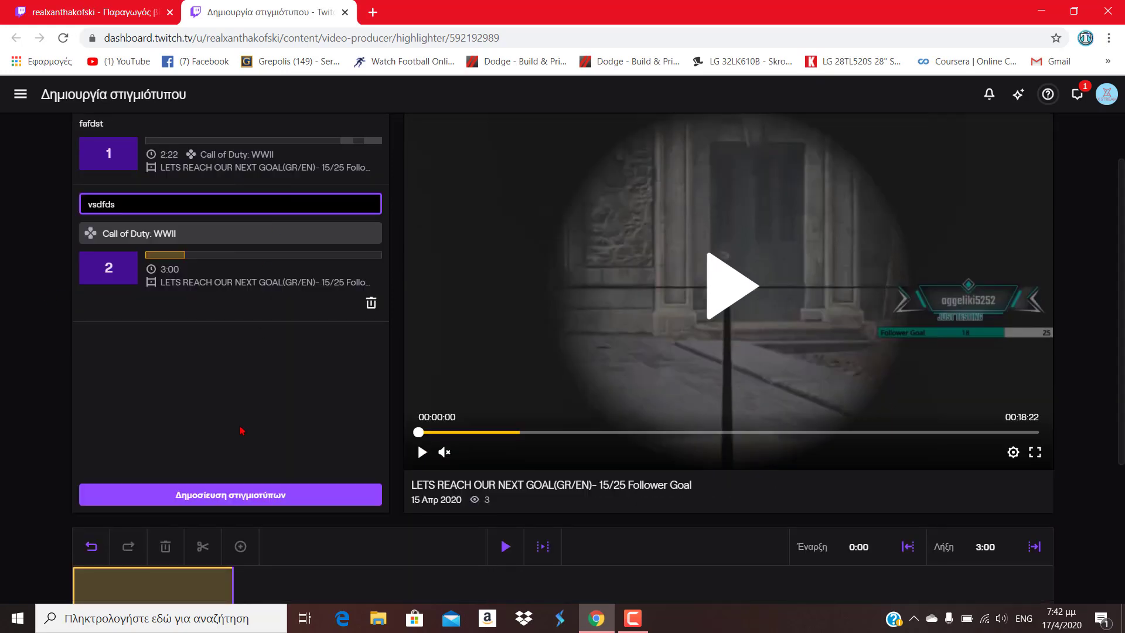
click(221, 499)
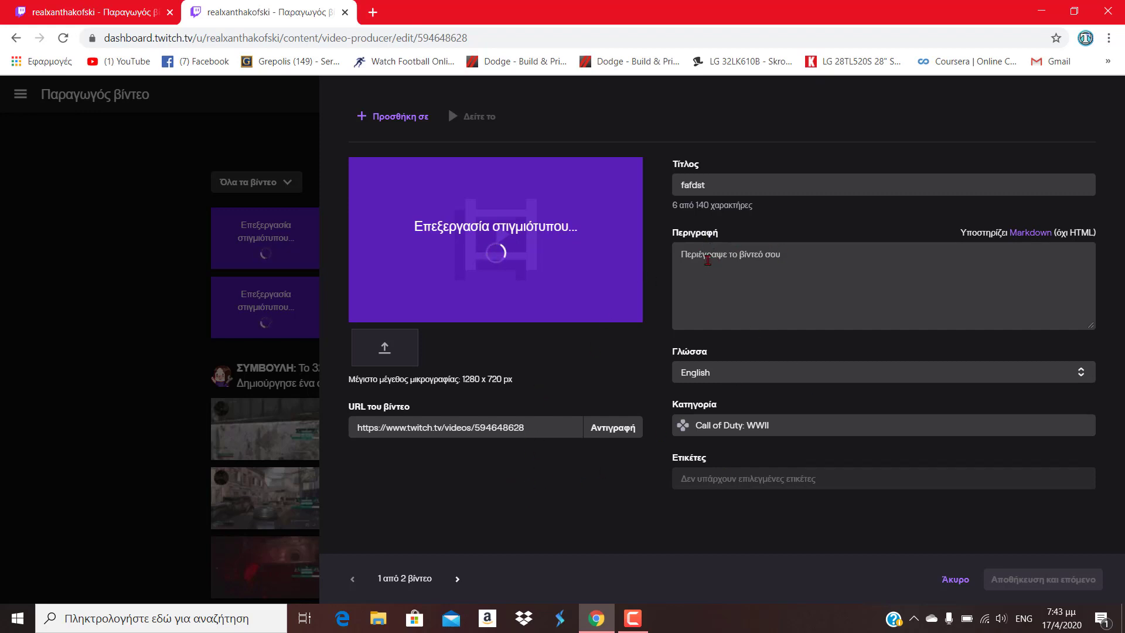
Enter "aferqetq" as the description of the "fafdst" highlight, keep English as its language, and save it to continue with the second highlight.
click(717, 254)
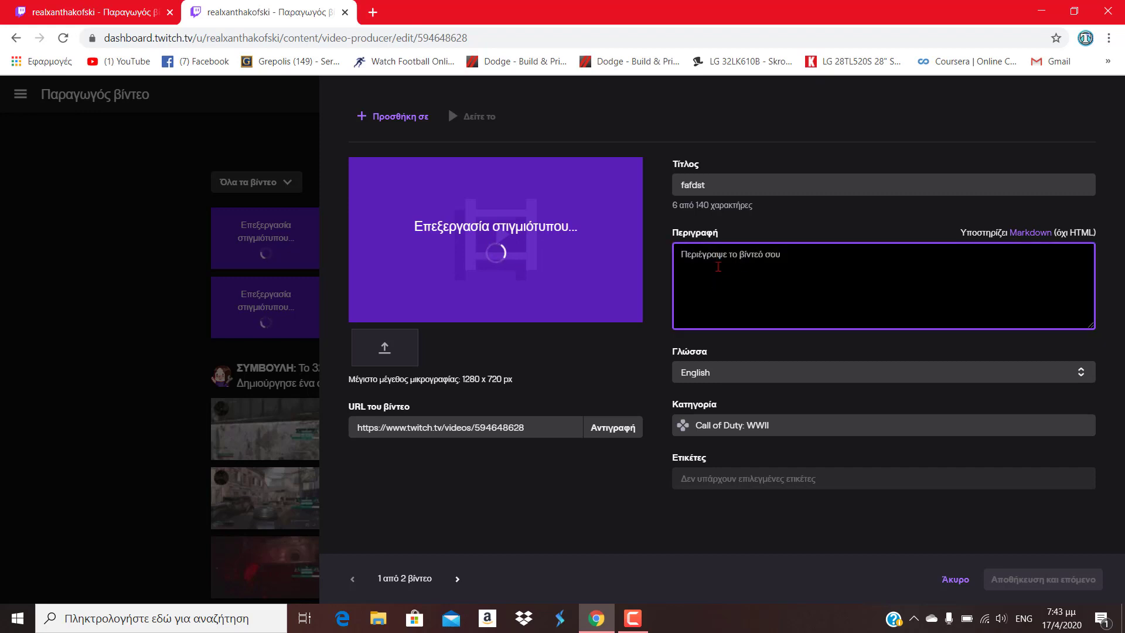
text(aferqetq)
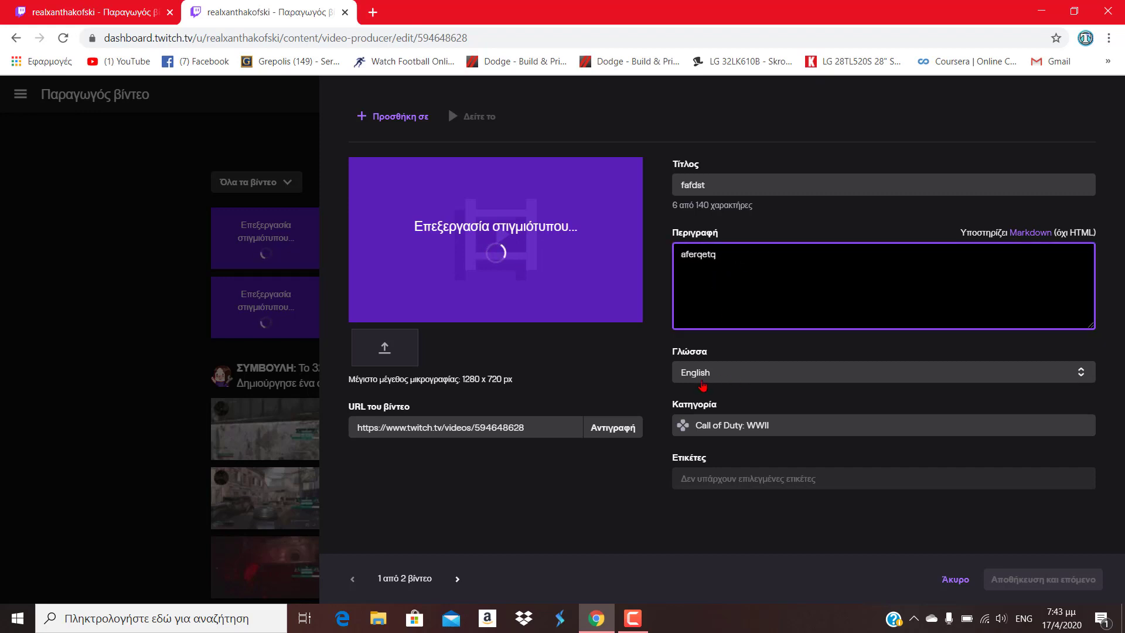
click(732, 374)
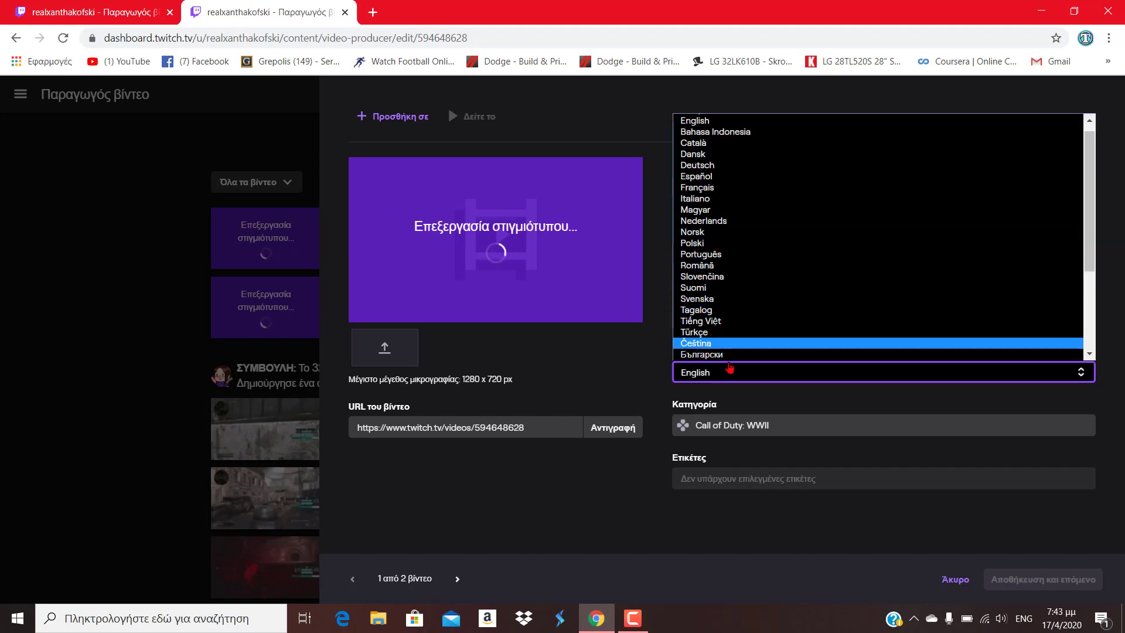
click(733, 377)
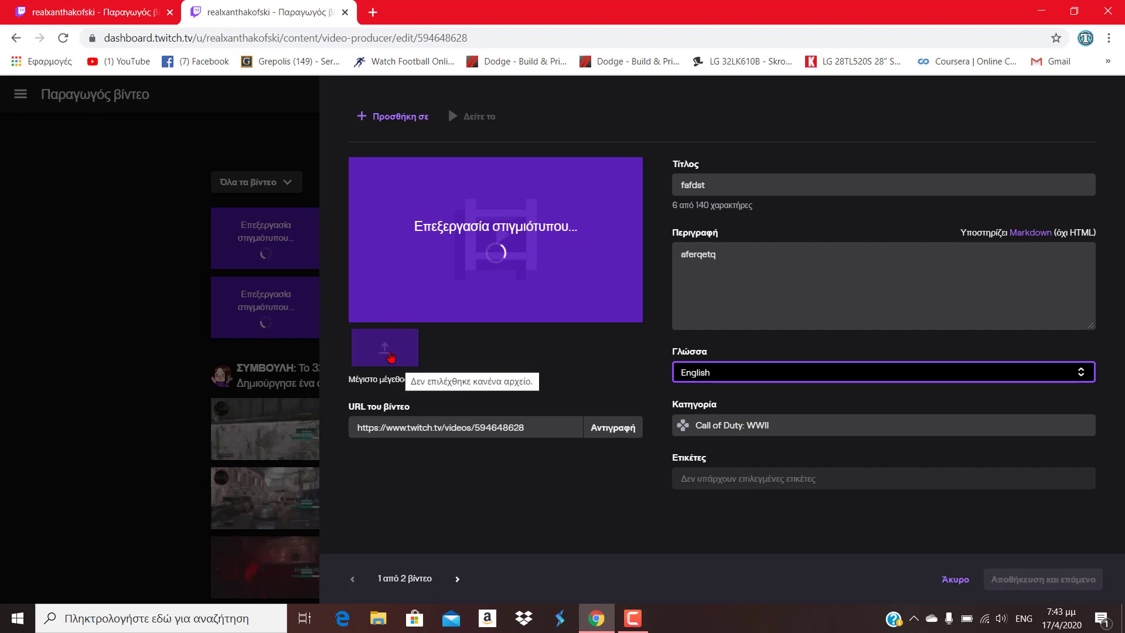
click(457, 427)
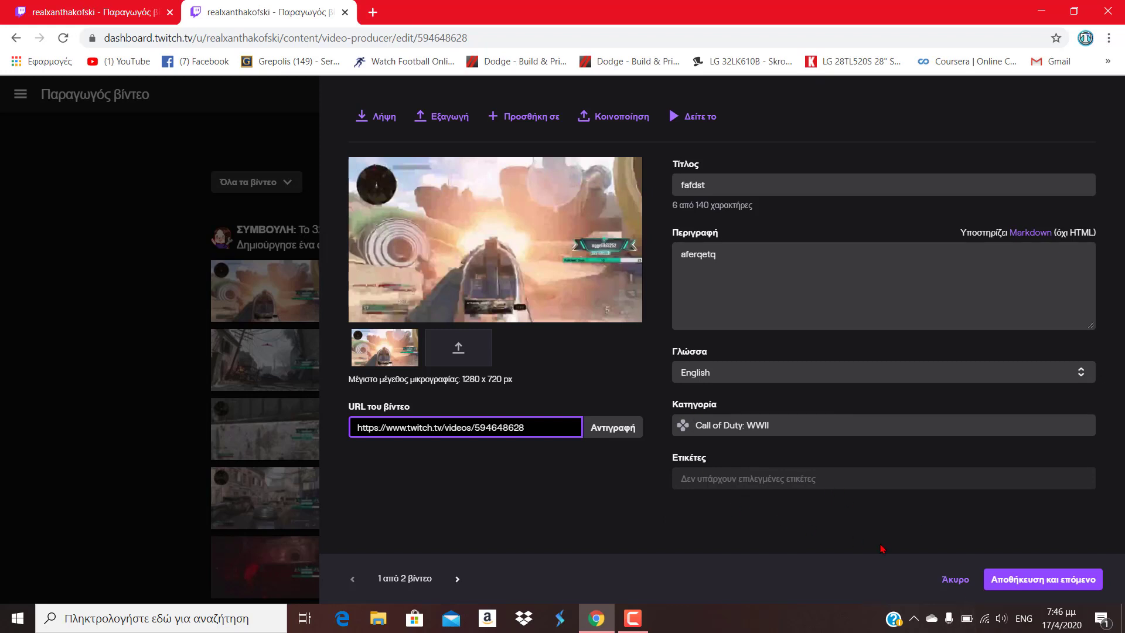
click(1034, 587)
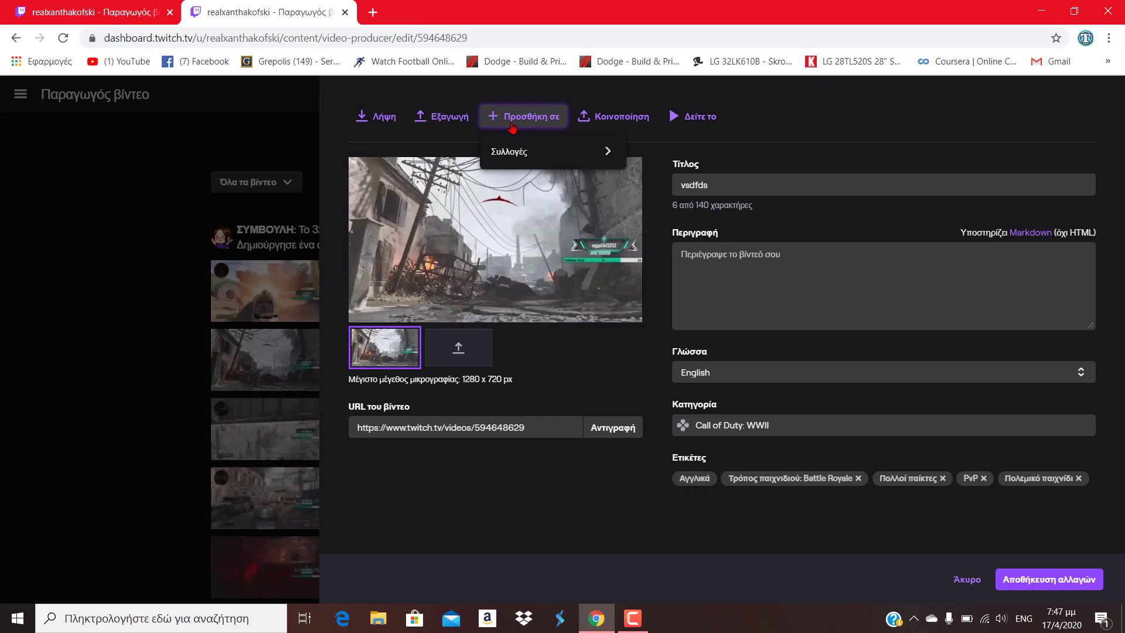
Check the collection and sharing options of the "vsdfds" highlight and save its changes.
click(535, 151)
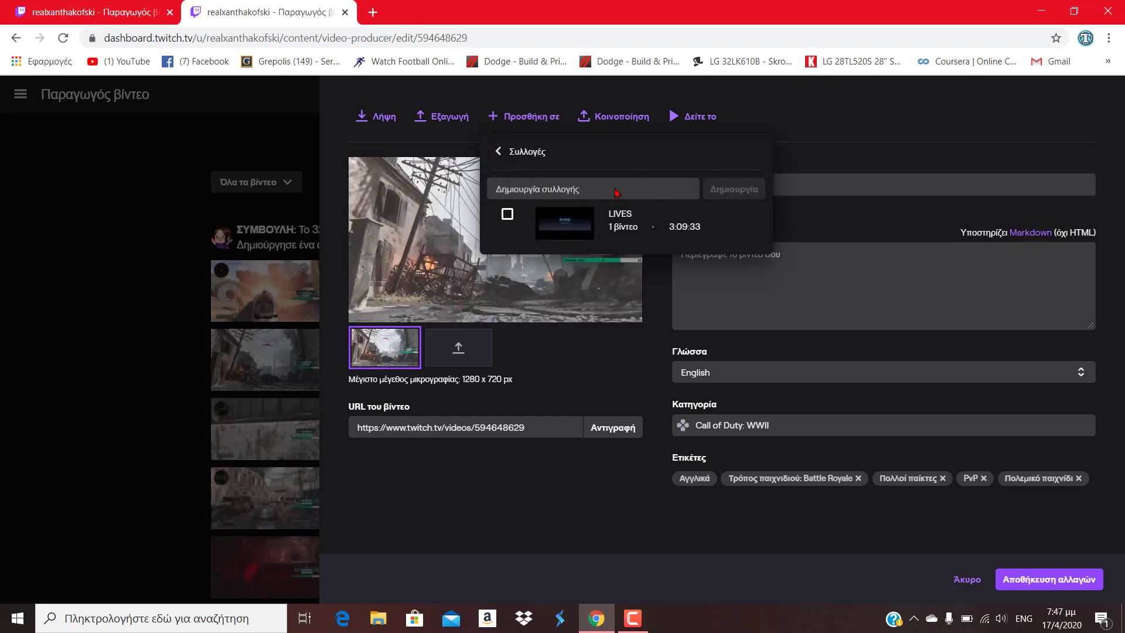
click(814, 129)
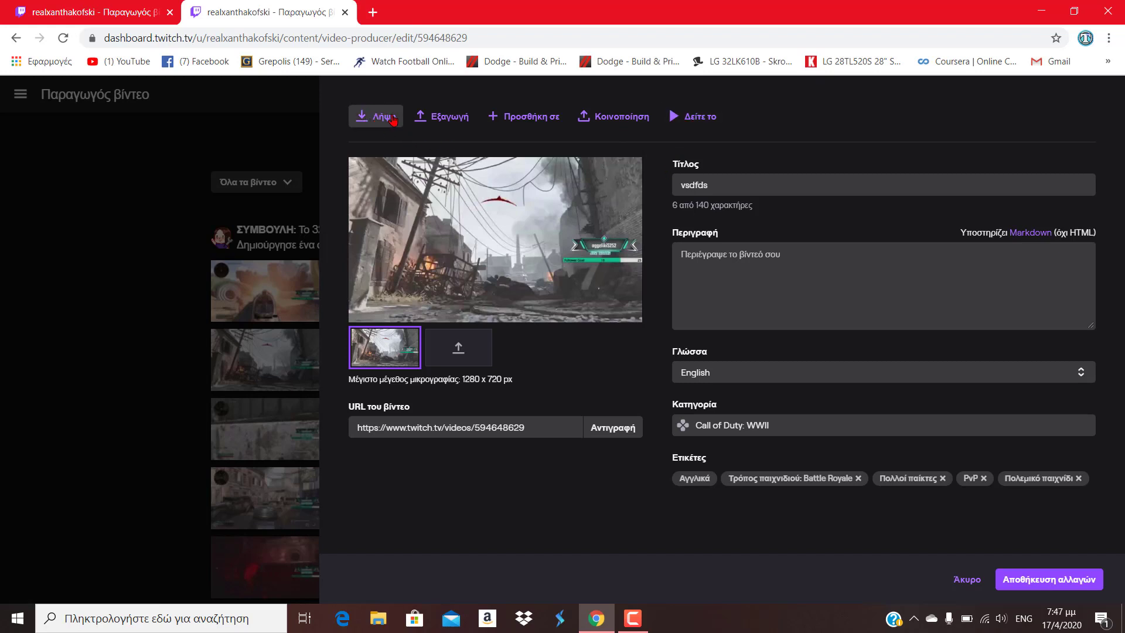
click(598, 118)
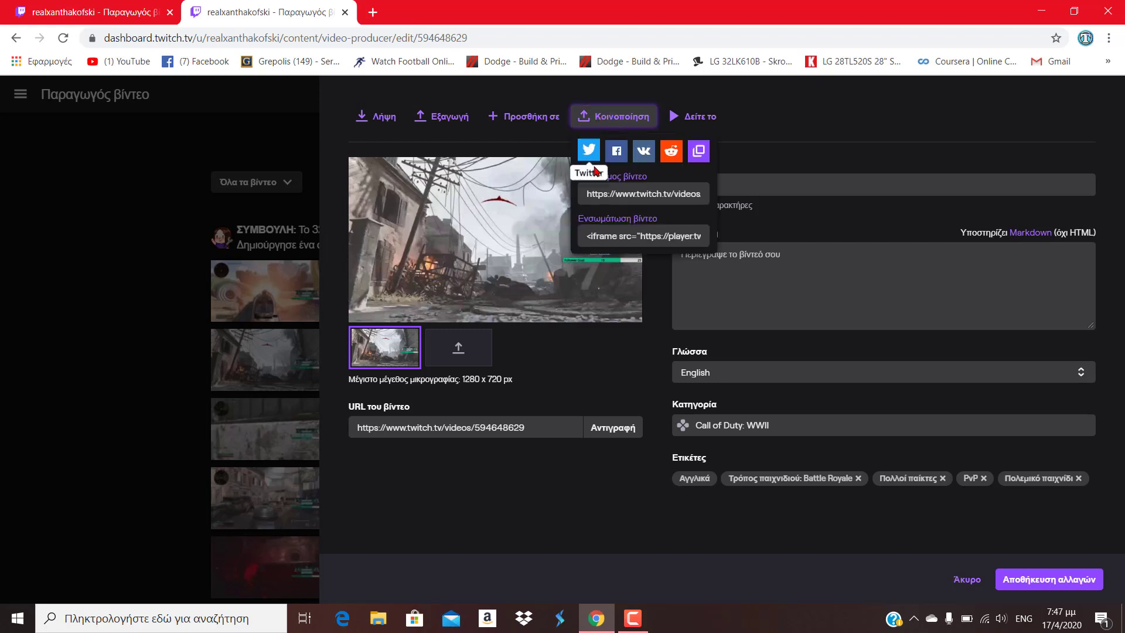
click(765, 126)
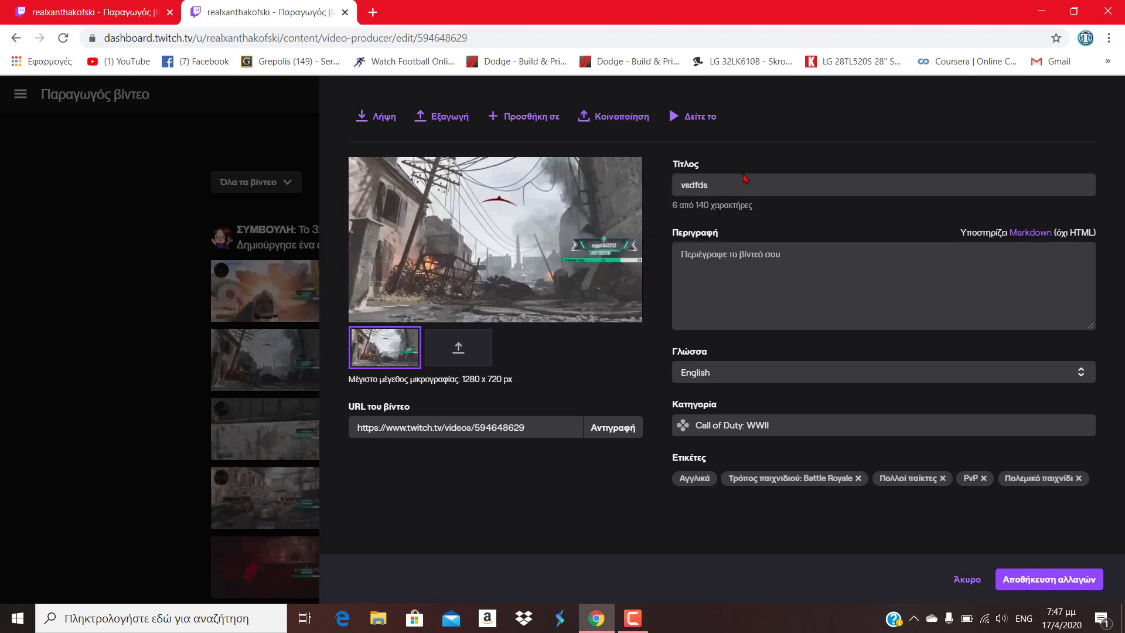
click(1025, 574)
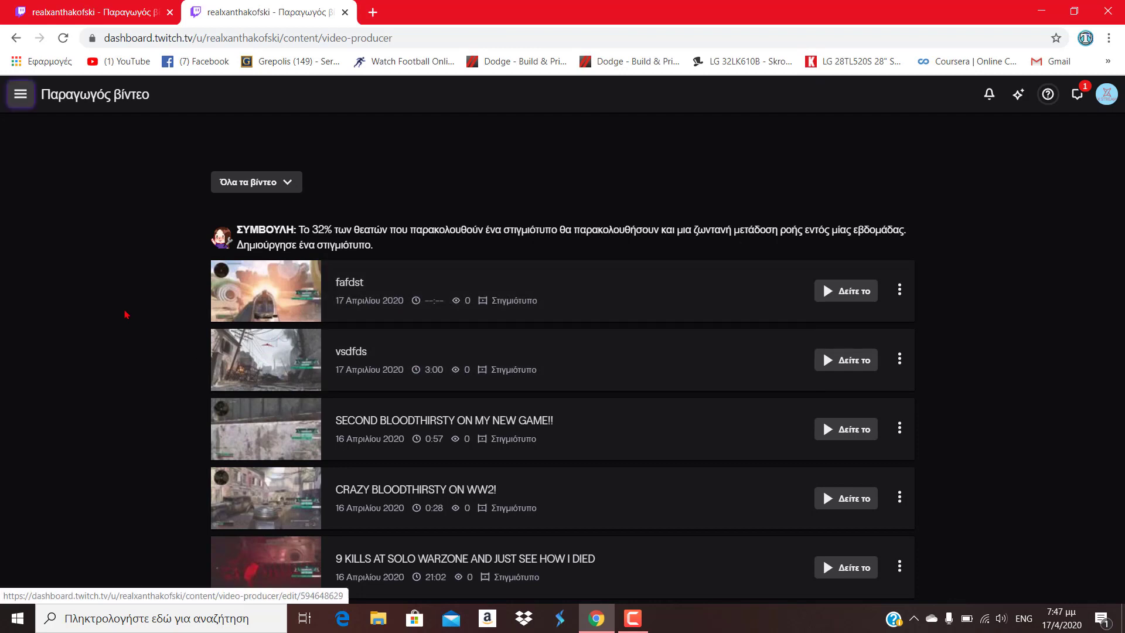
Go from the Video Producer to the channel's public page and view its list of videos.
click(17, 96)
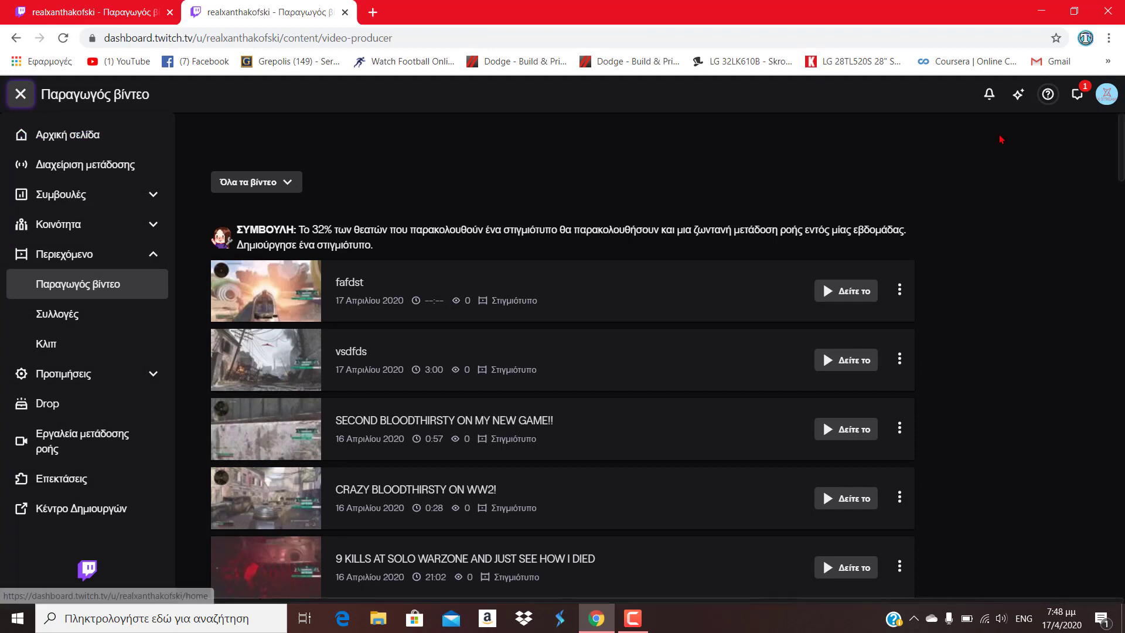
click(20, 94)
click(1106, 95)
click(1014, 198)
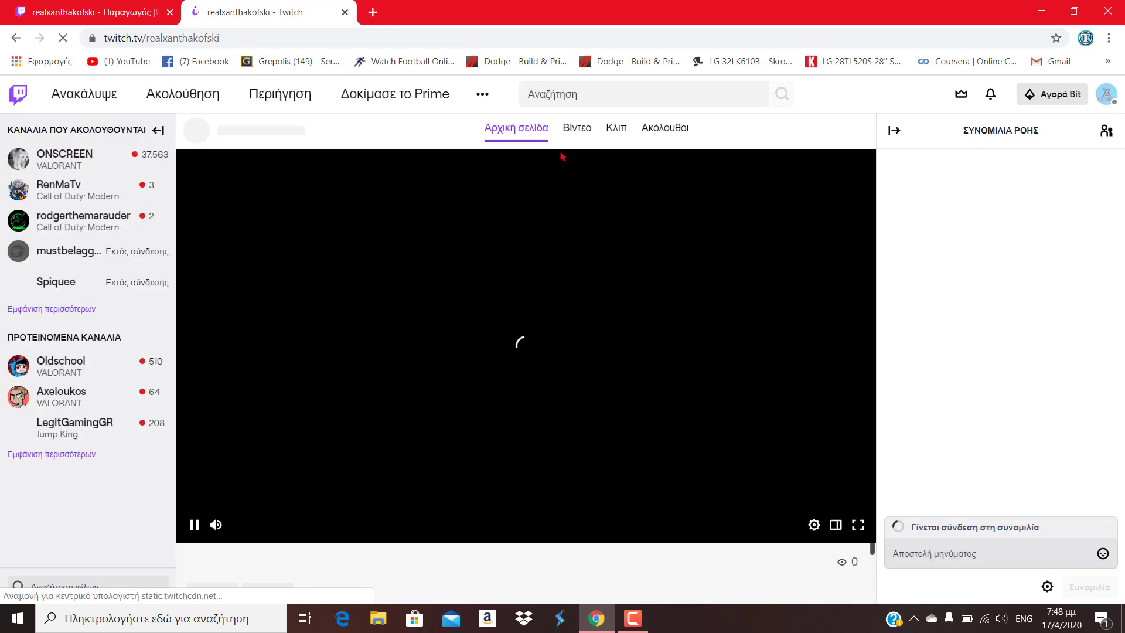
click(579, 129)
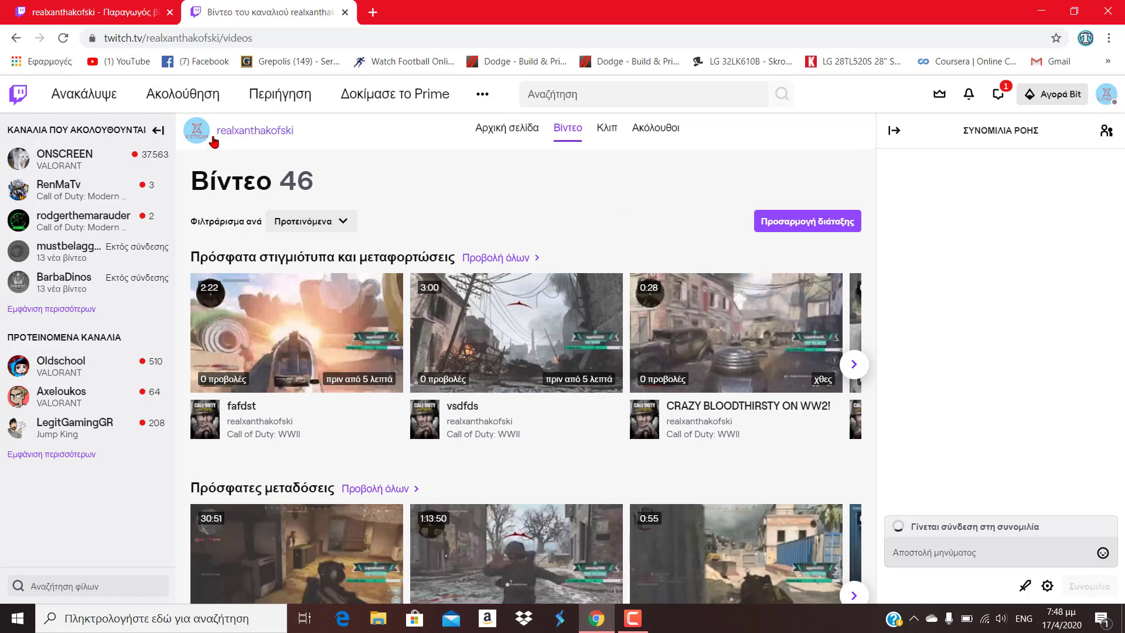
drag(296, 130, 217, 128)
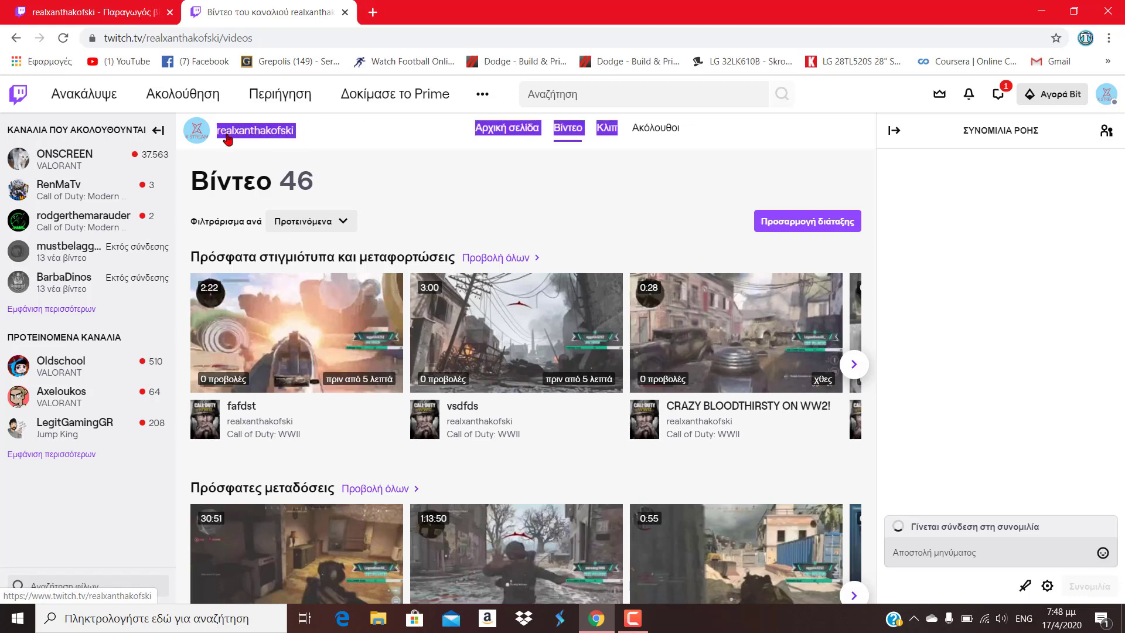
click(318, 134)
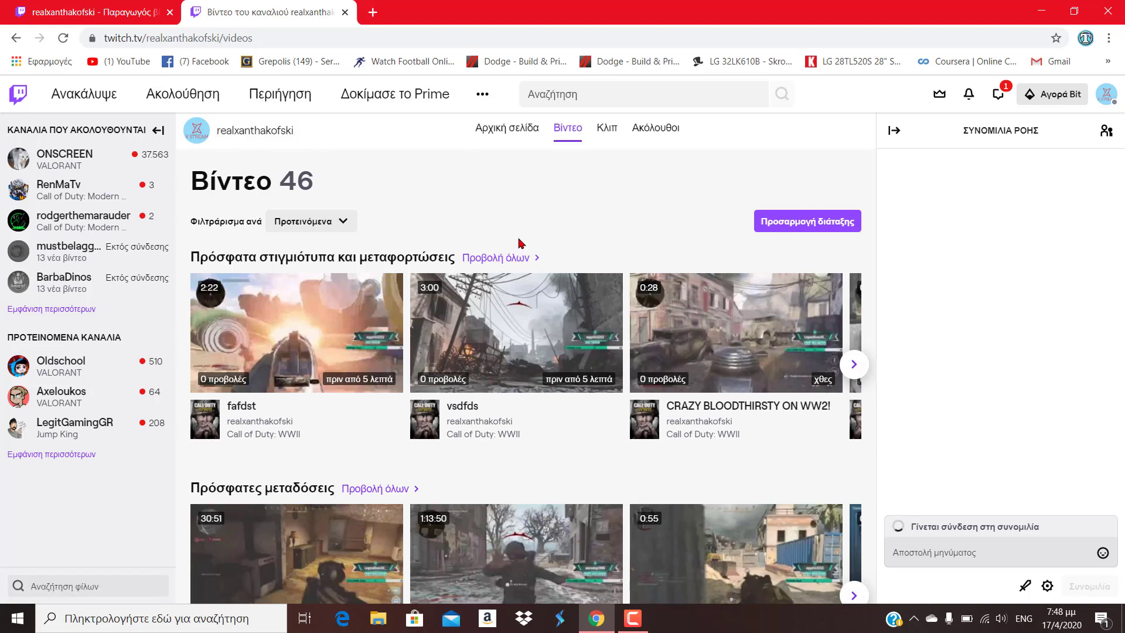